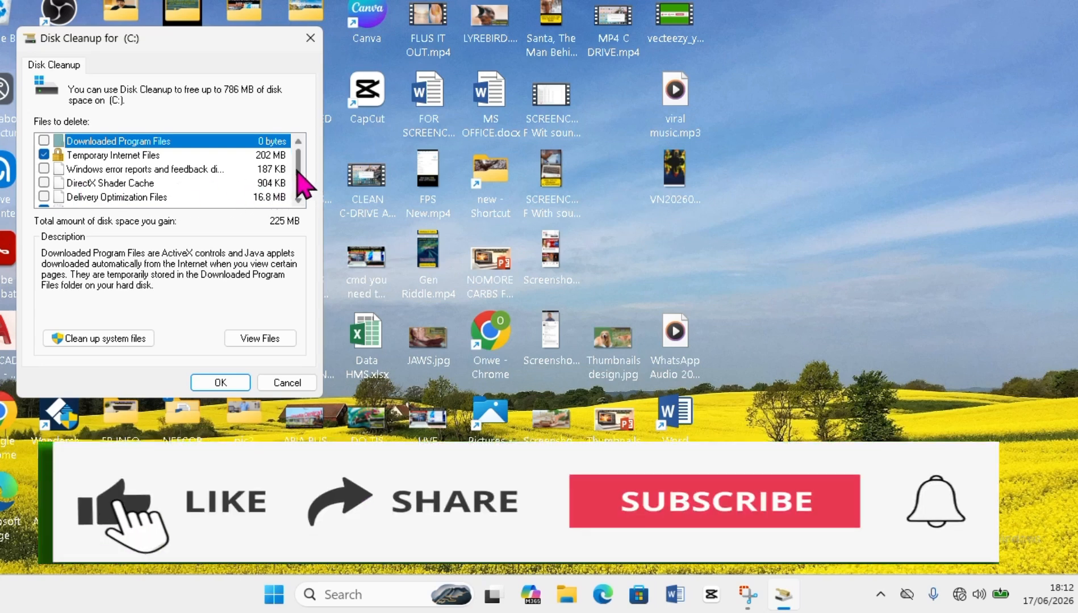
- Review the file categories for drive C: and permanently delete the ones already ticked, including Temporary Internet Files and Recycle Bin
scroll(296, 173, down, 1)
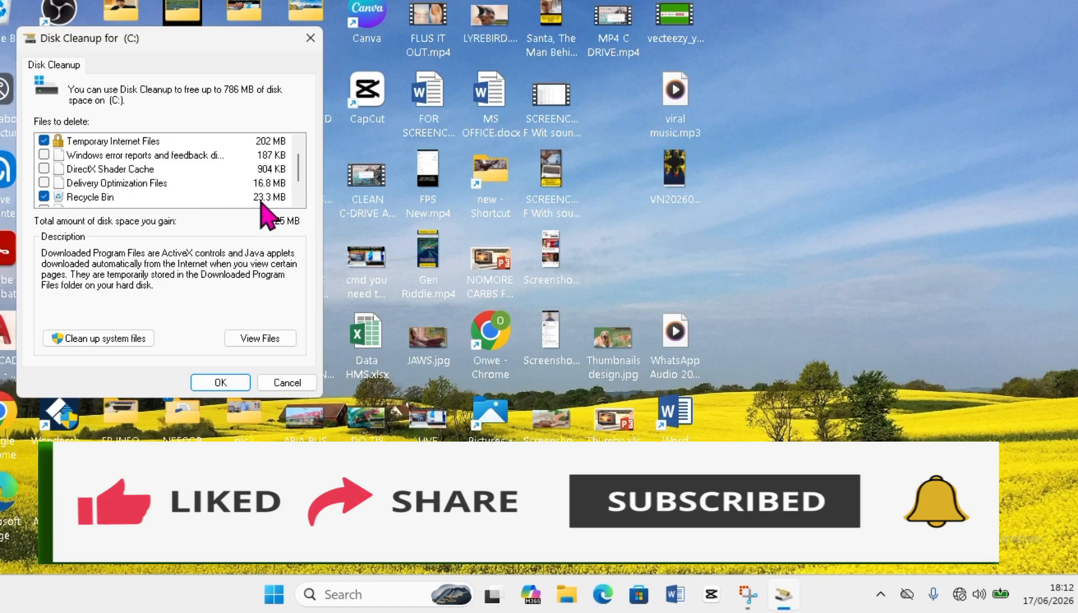
scroll(297, 183, down, 2)
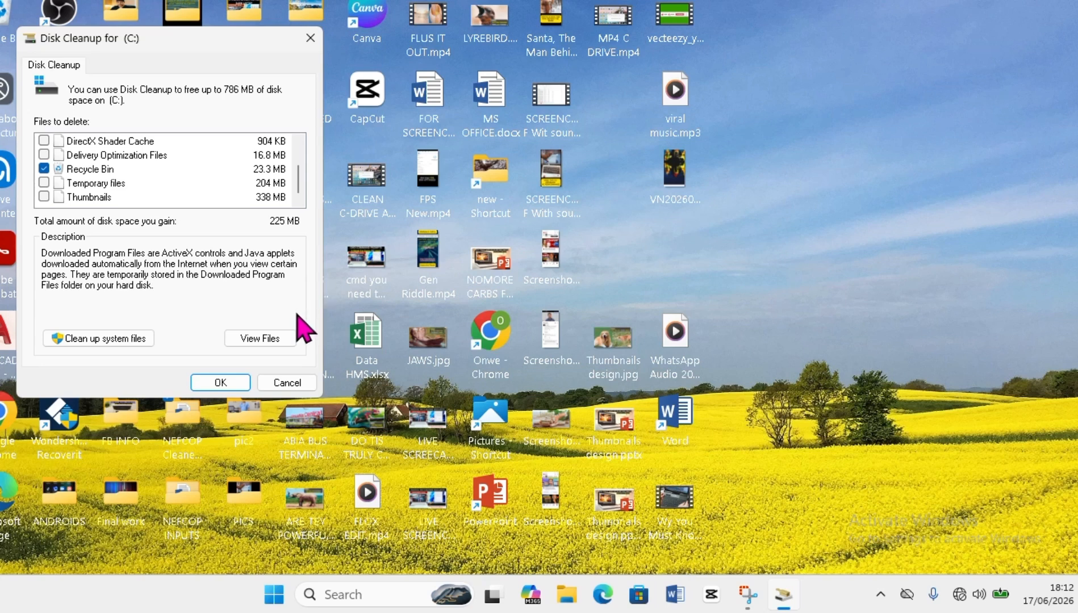
click(215, 383)
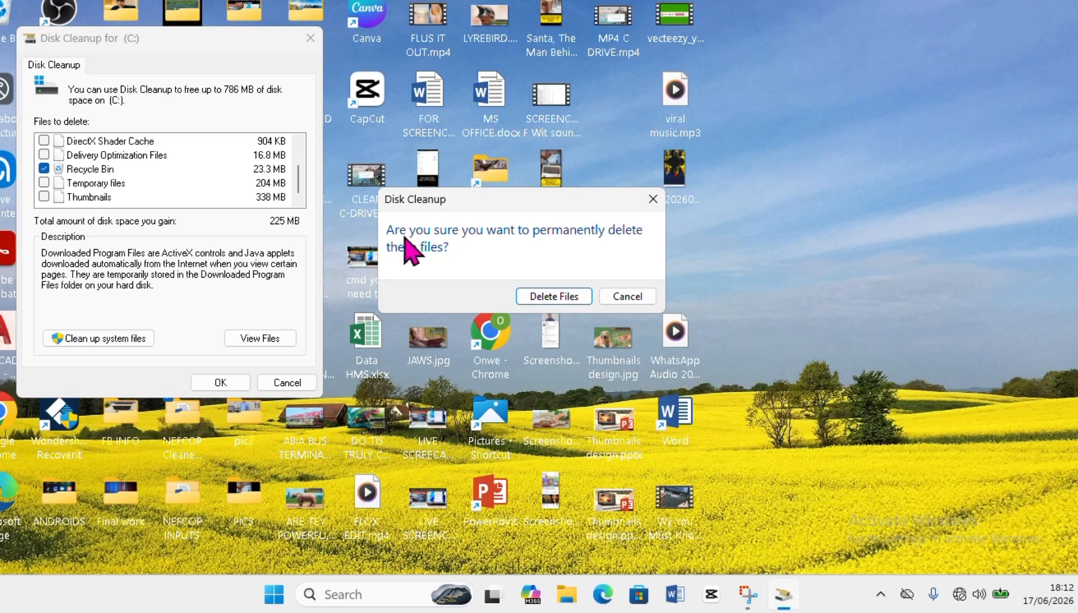
key(Return)
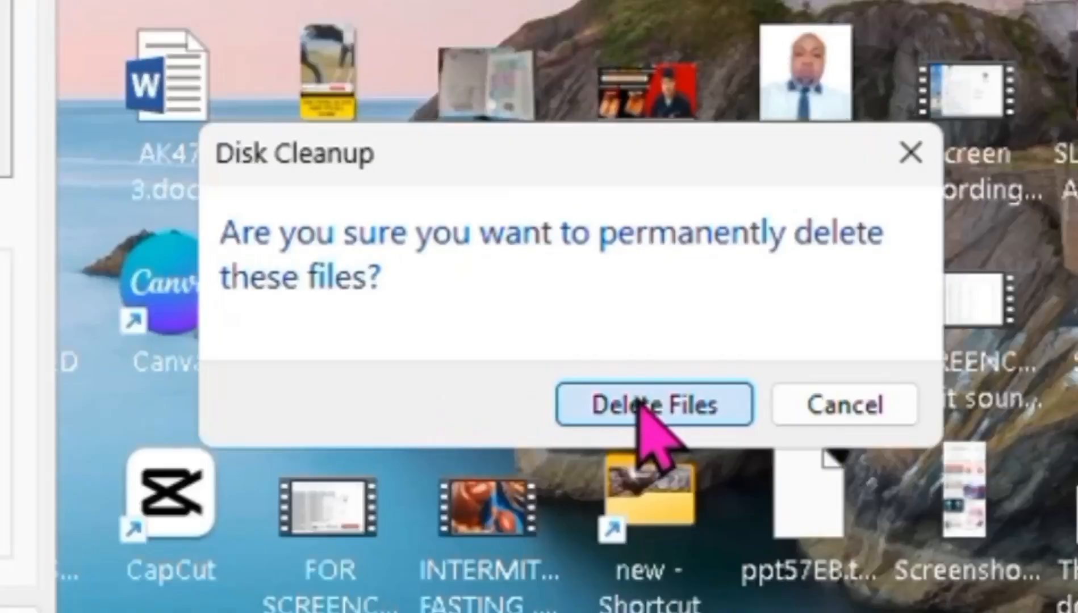
click(648, 401)
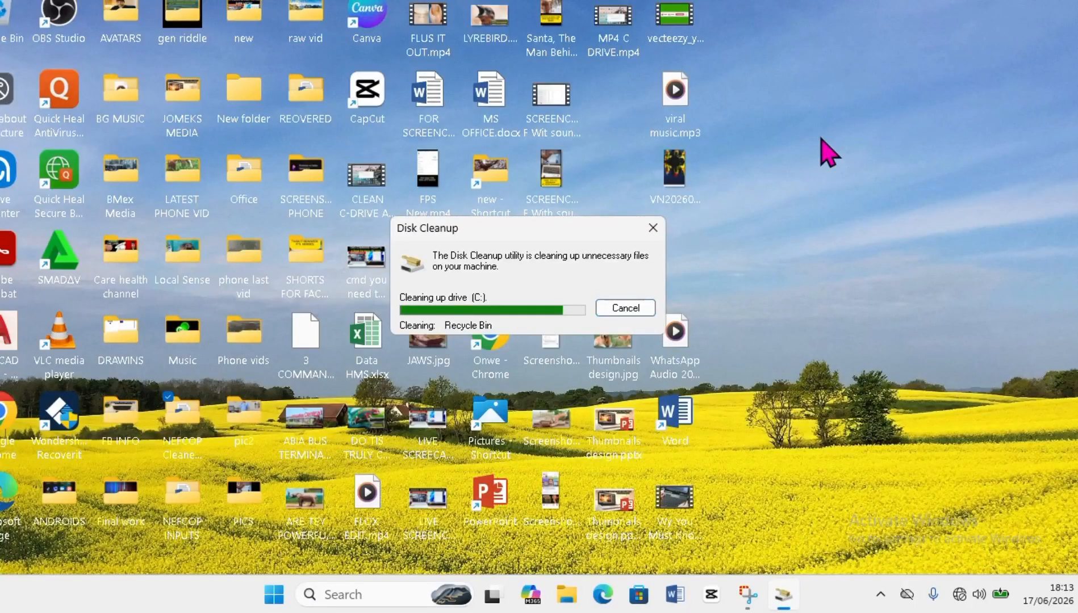
- Open the Windows Temp folder by running the command temp from the Run dialog
key(super)
text(r)
click(578, 322)
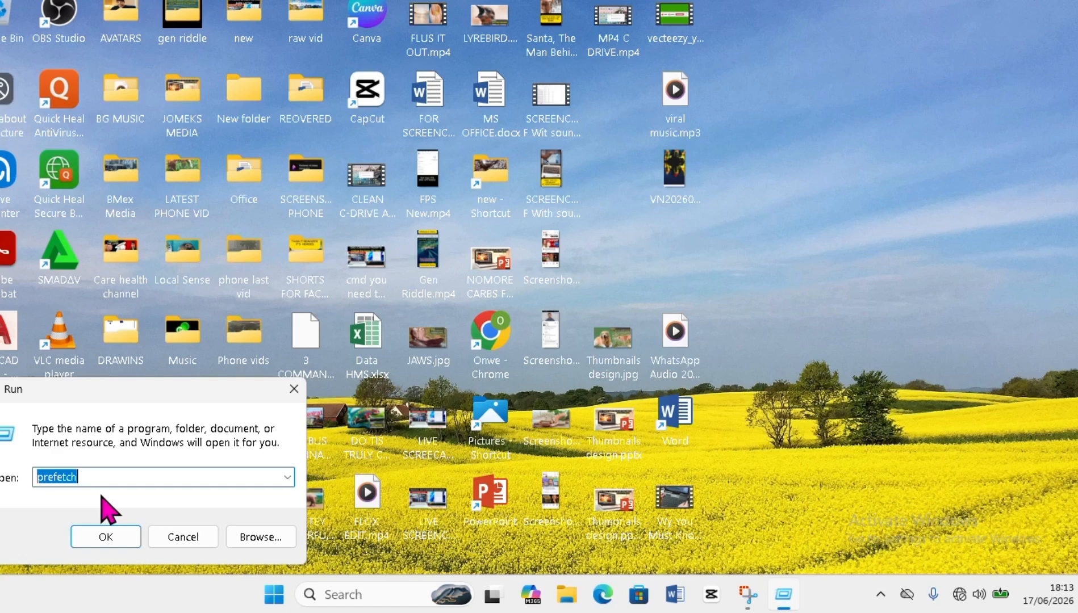
key(BackSpace)
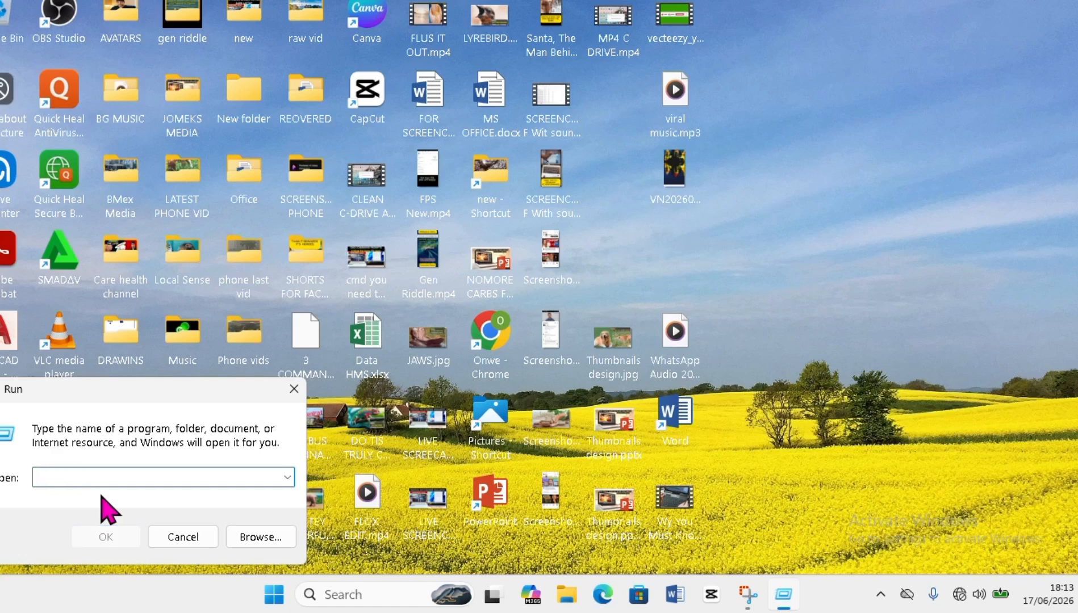
text(pr)
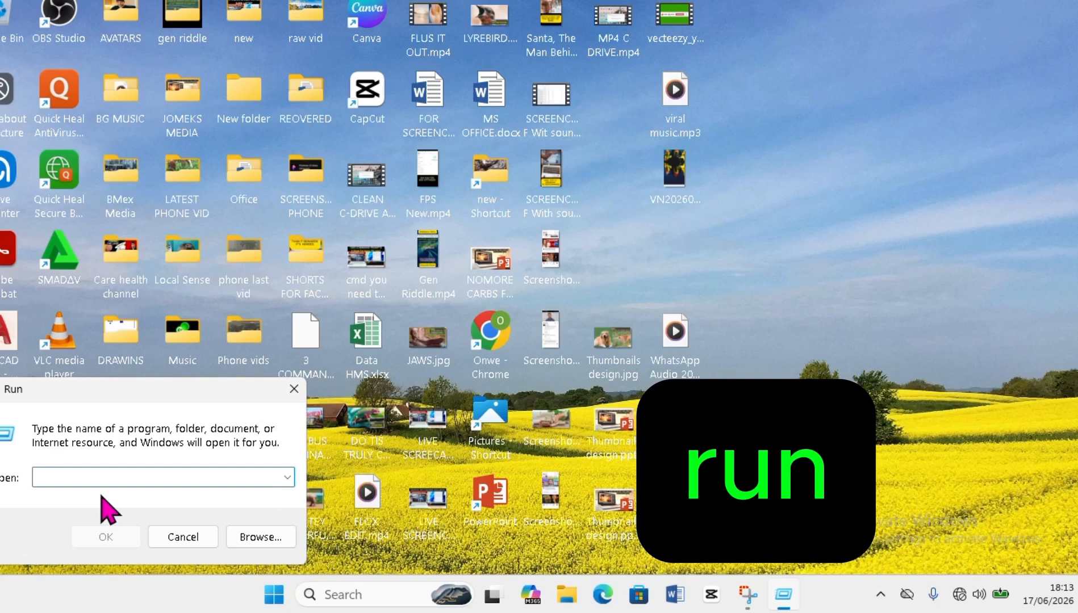
text(tem)
click(100, 495)
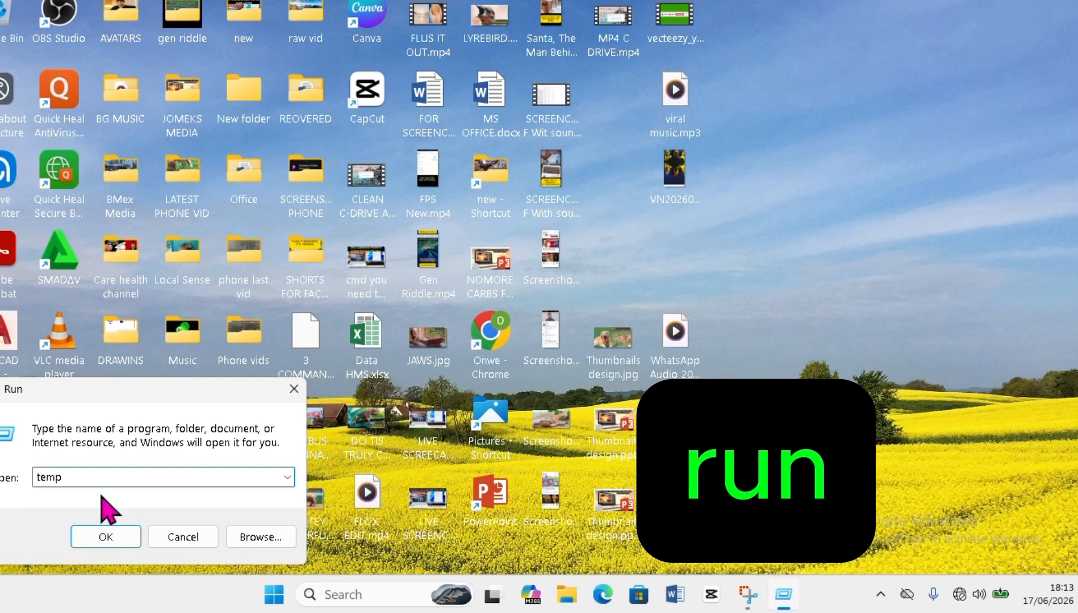
click(102, 539)
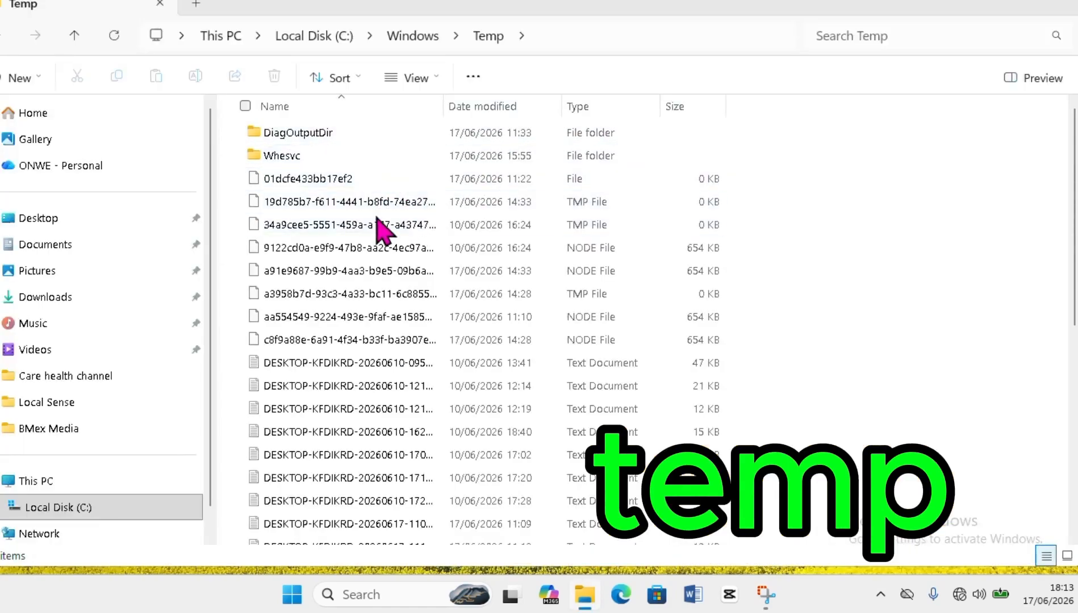
- Look through the Windows Temp folder, then select all of its items and delete them
scroll(380, 230, down, 6)
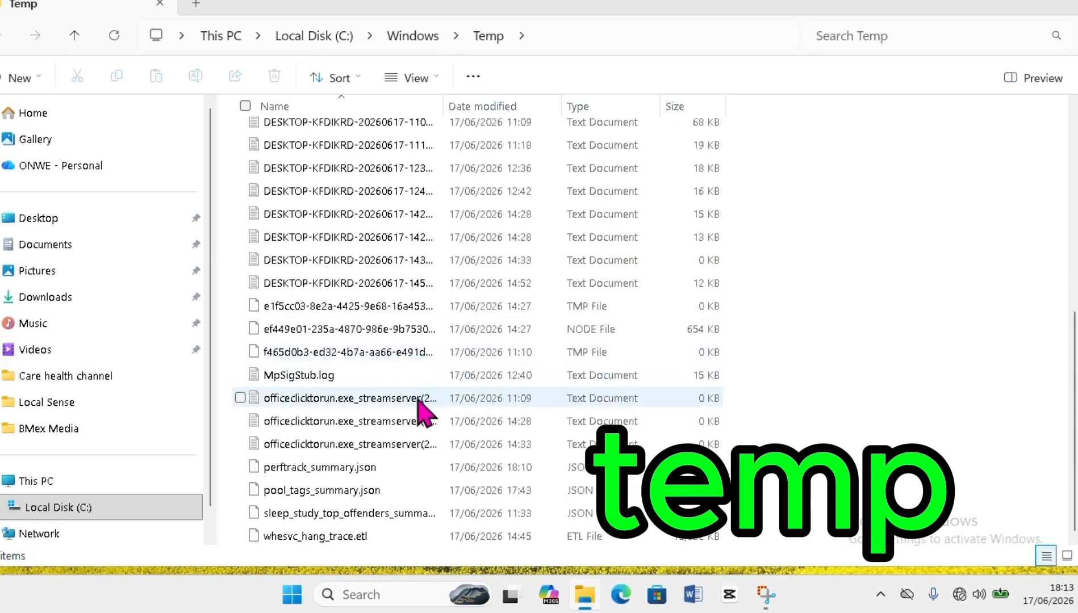
scroll(421, 409, up, 6)
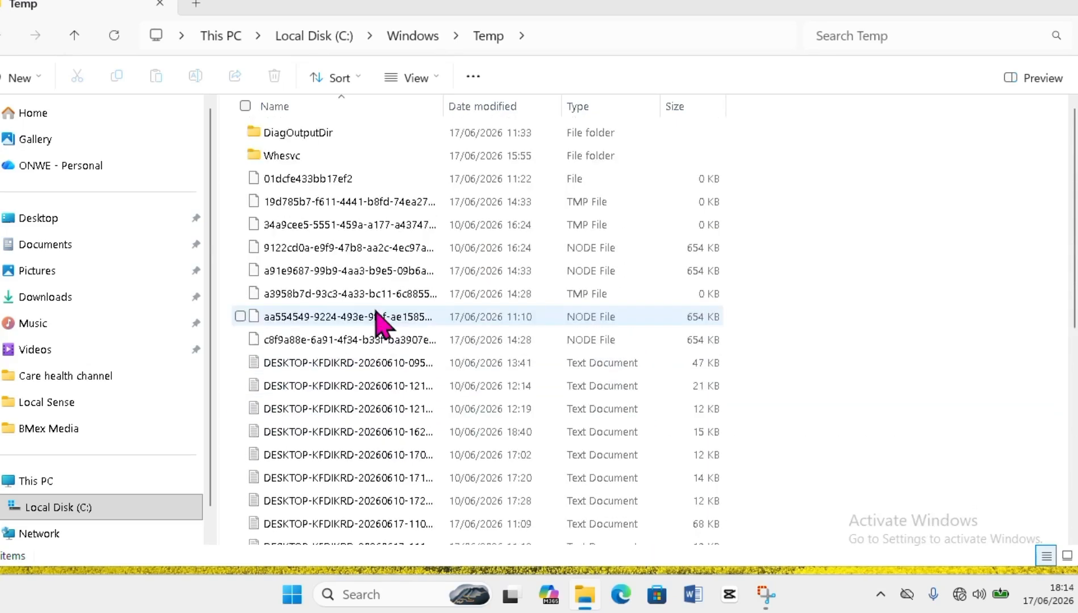
scroll(415, 290, down, 6)
scroll(490, 294, up, 2)
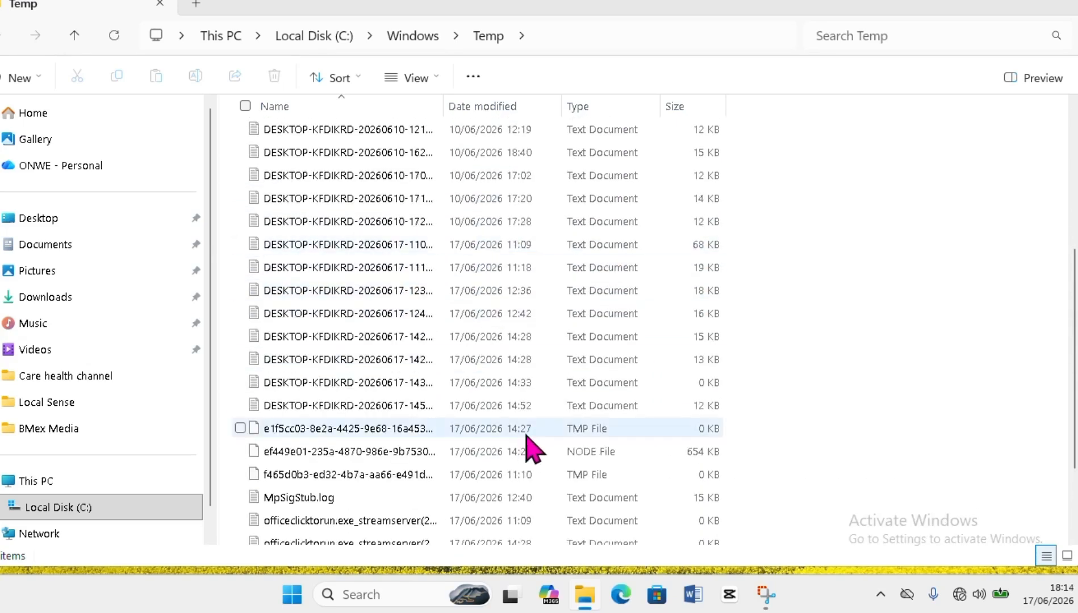
key(ctrl+a)
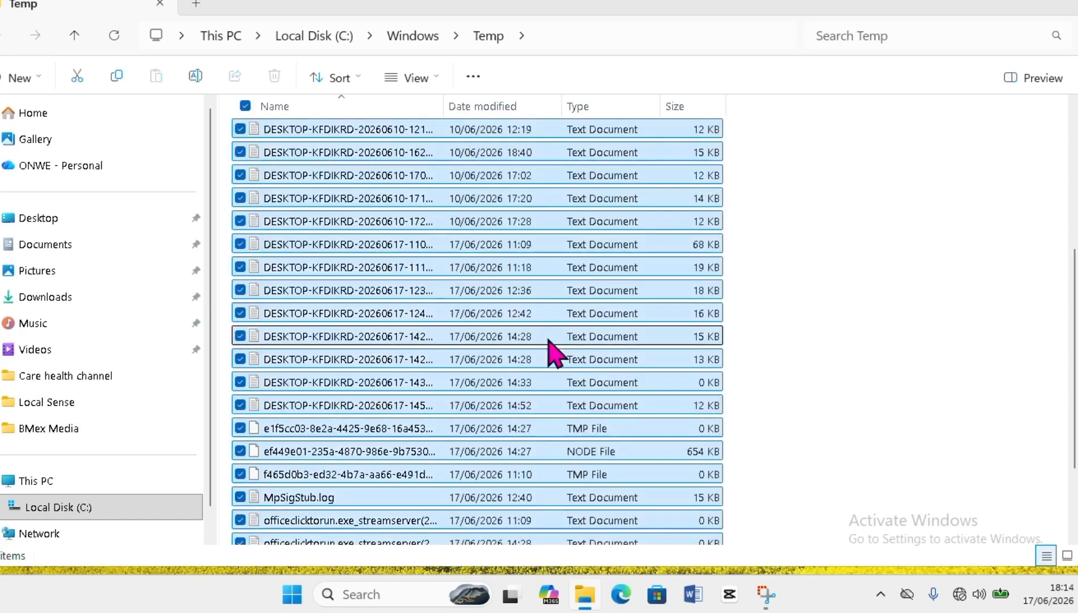
right_click(516, 198)
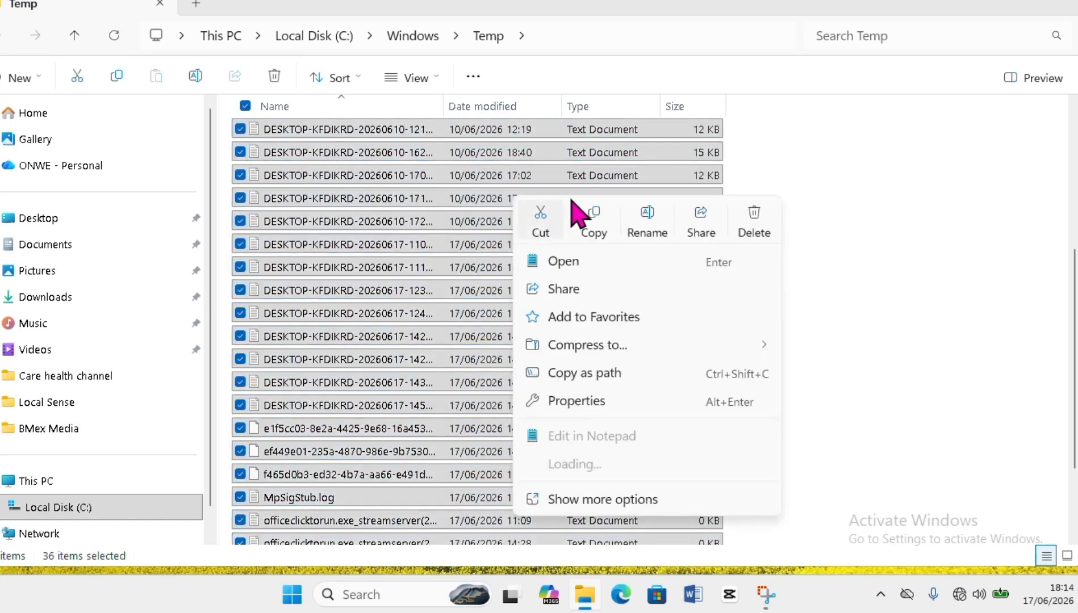
click(754, 223)
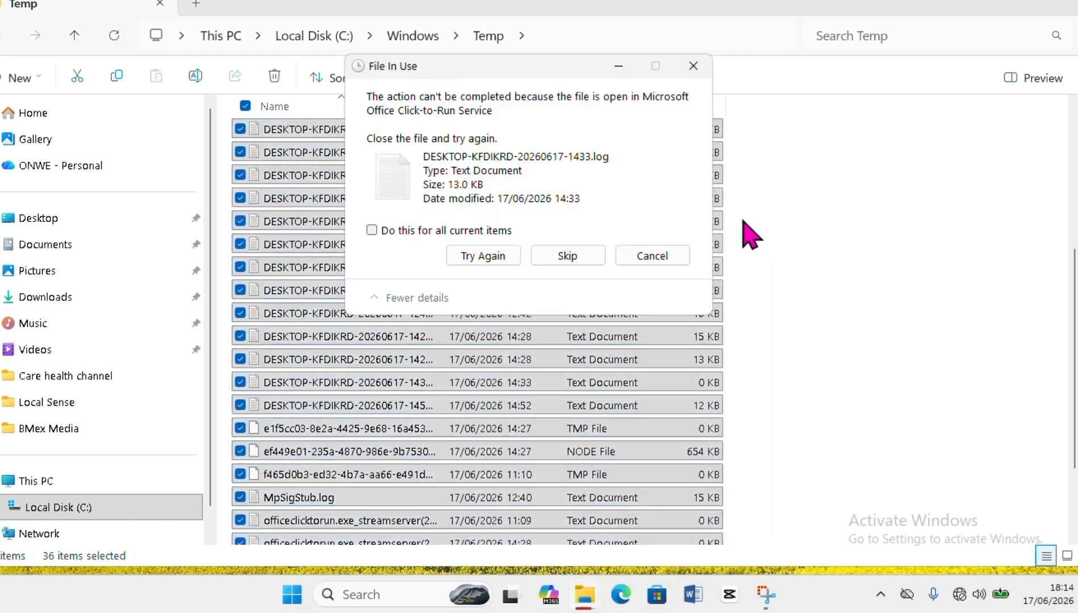
- Skip every item in the Windows Temp folder that is in use or needs administrator permission, and close the folder window
click(566, 258)
click(567, 260)
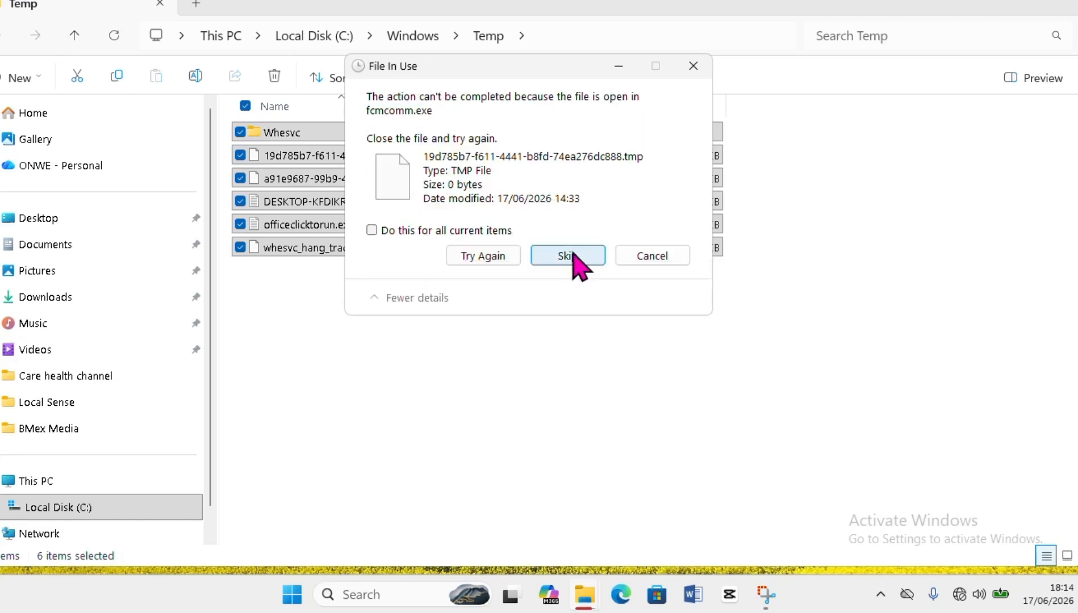
click(568, 256)
click(568, 256)
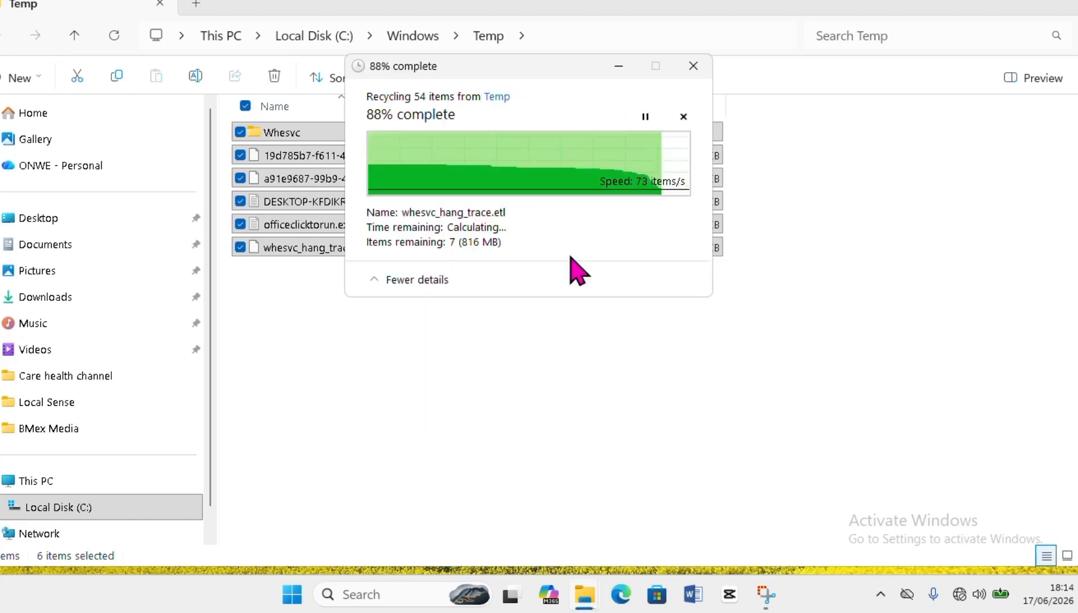
click(567, 215)
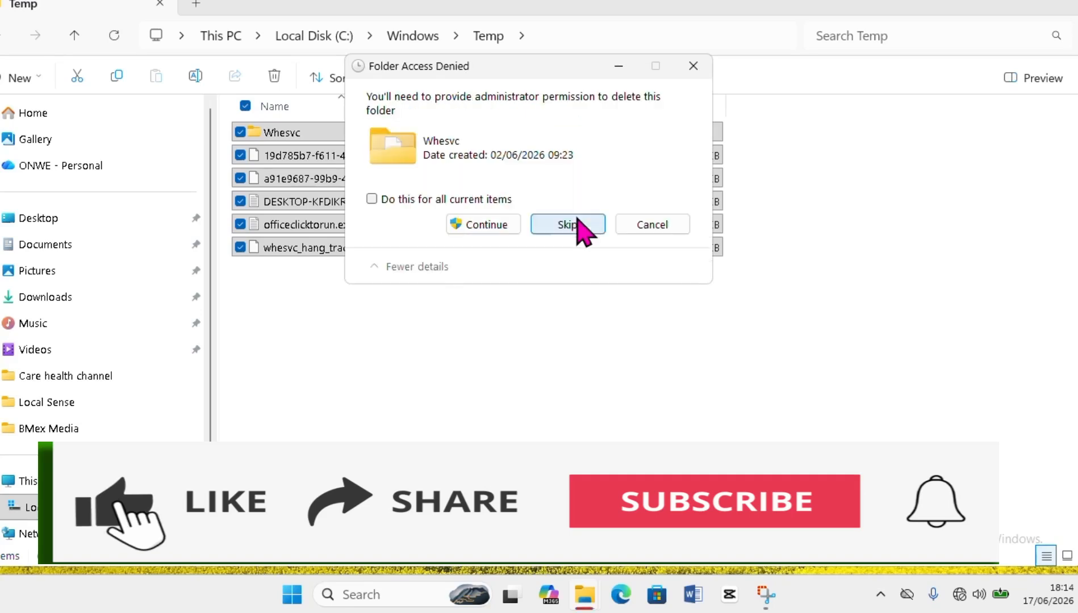
click(568, 217)
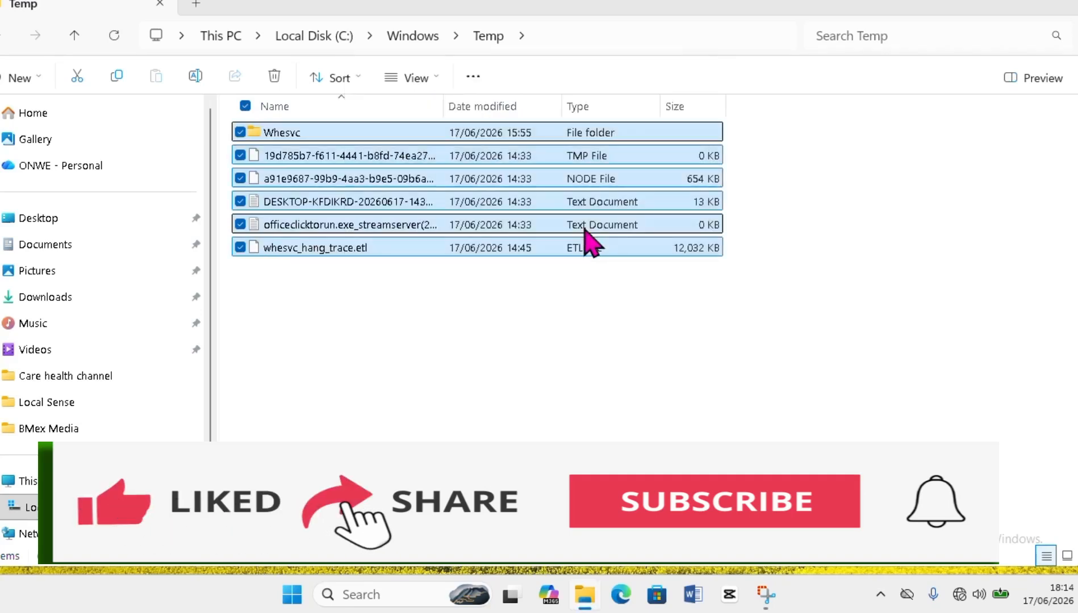
click(1062, 6)
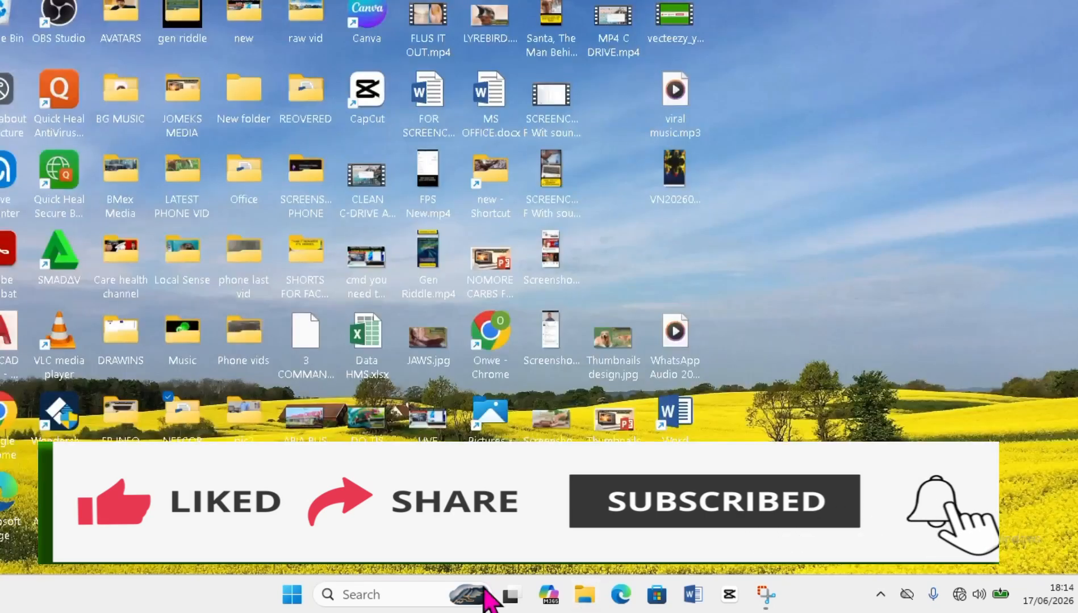
- Find and open the Run dialog through search, and run %temp% to open the user's Temp folder
click(400, 596)
text(run)
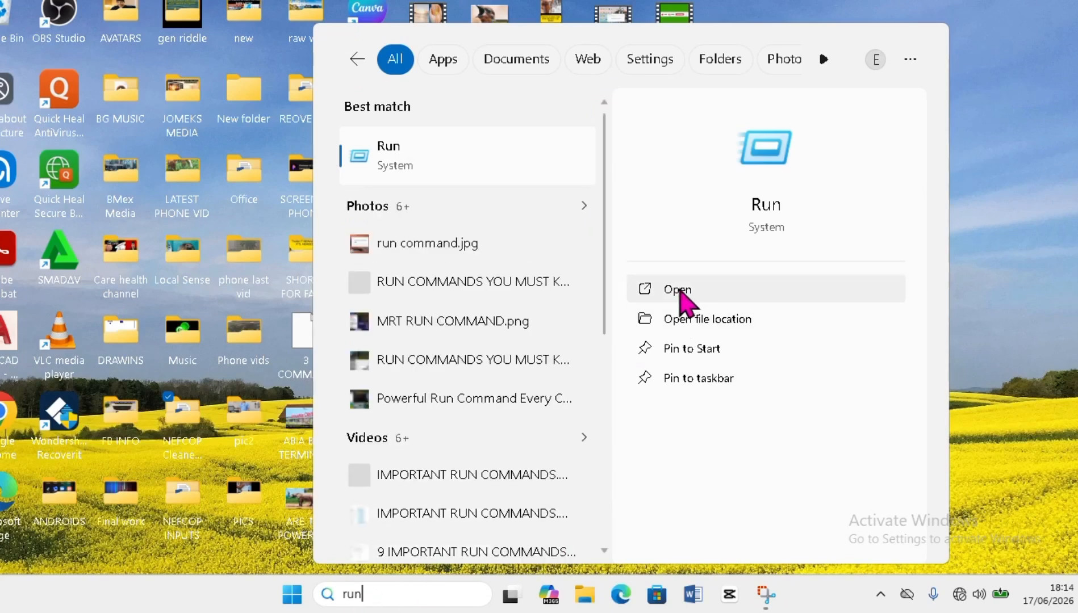
click(678, 290)
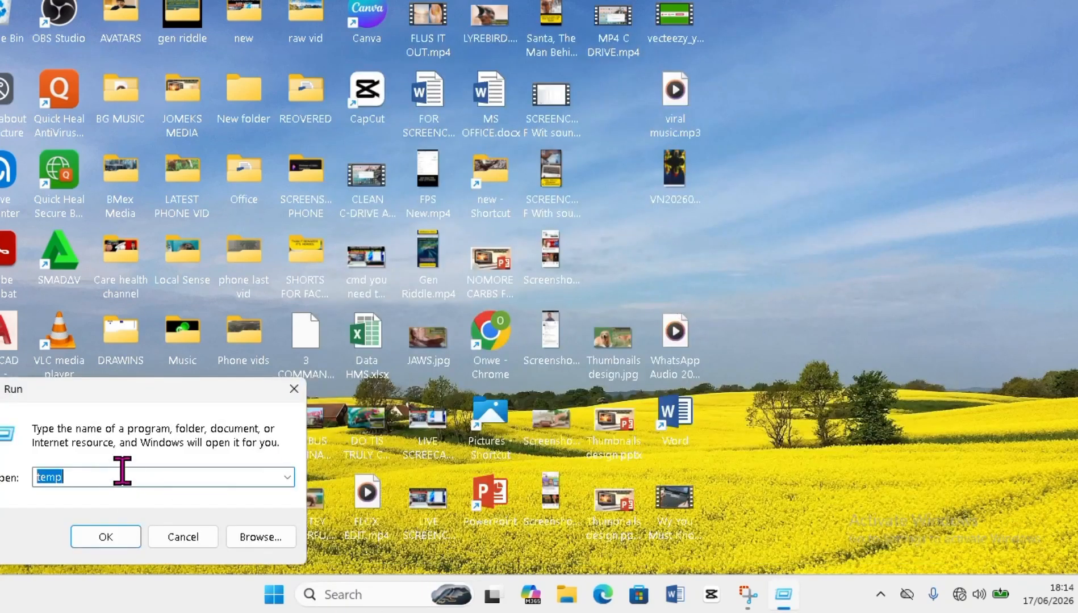
text(%)
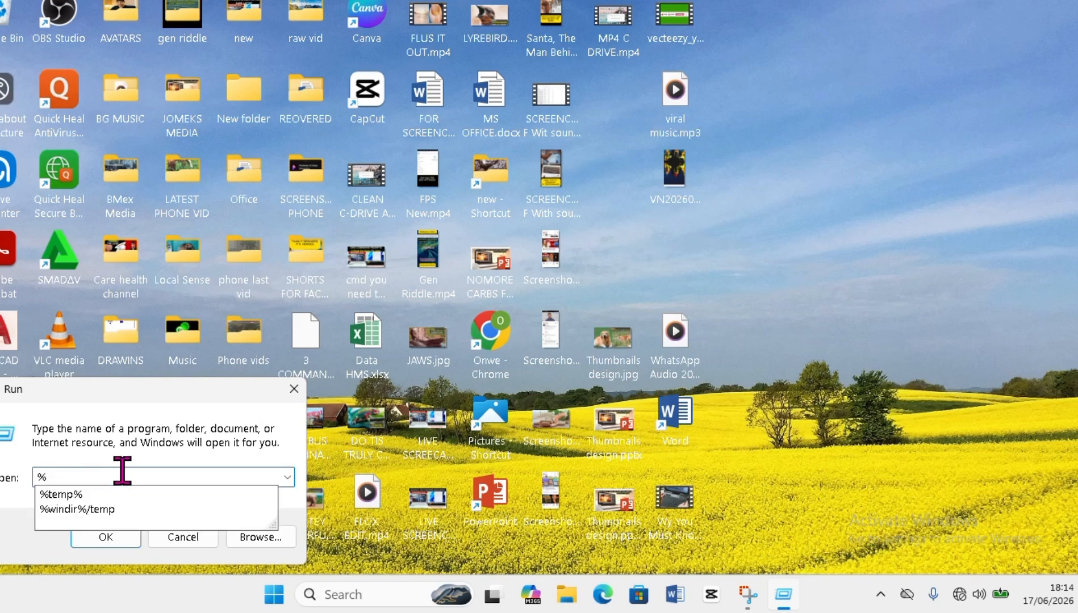
click(111, 495)
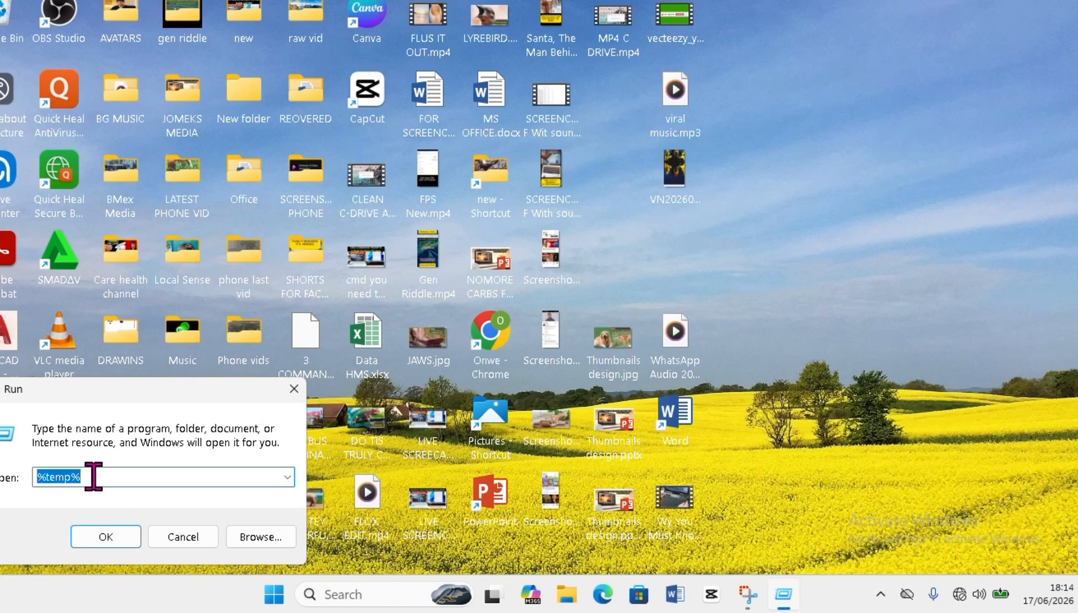
click(92, 477)
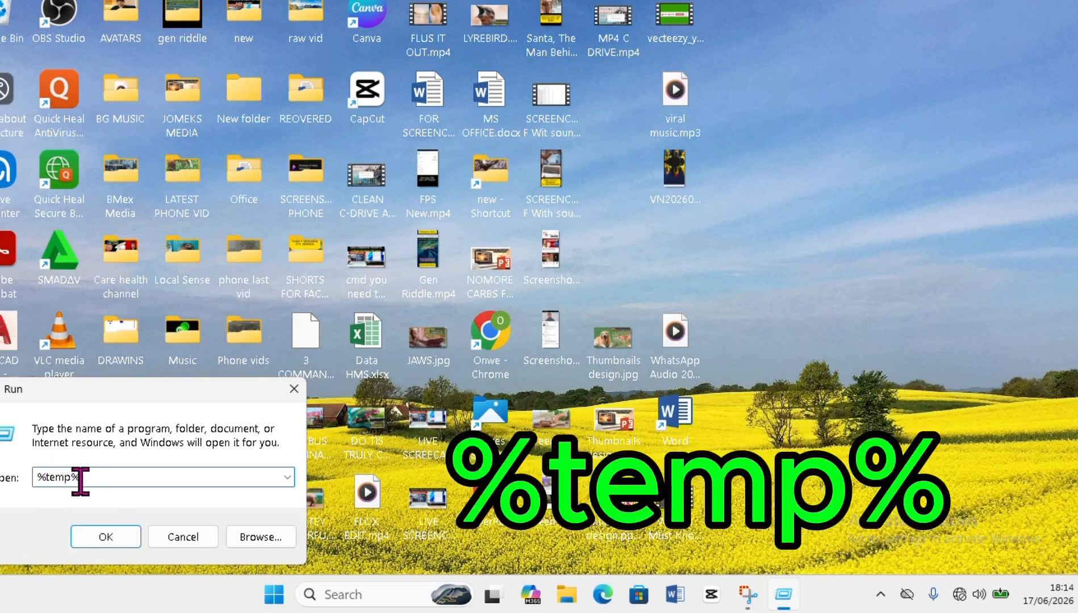
click(102, 537)
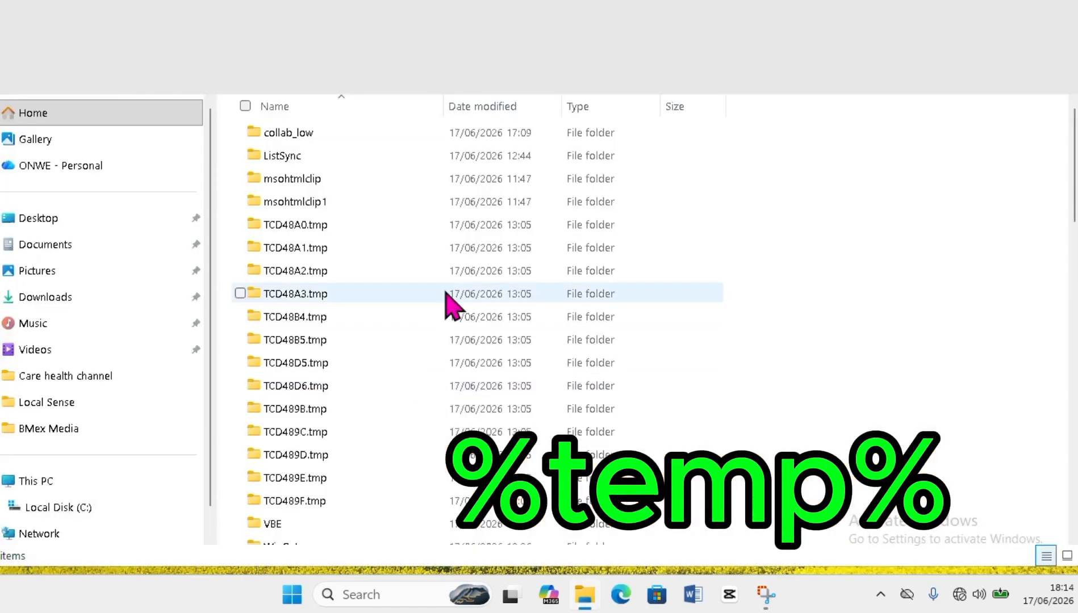
- Look through the user's AppData Local Temp folder, then select all of its files and folders and delete them
scroll(664, 233, down, 3)
scroll(665, 233, down, 15)
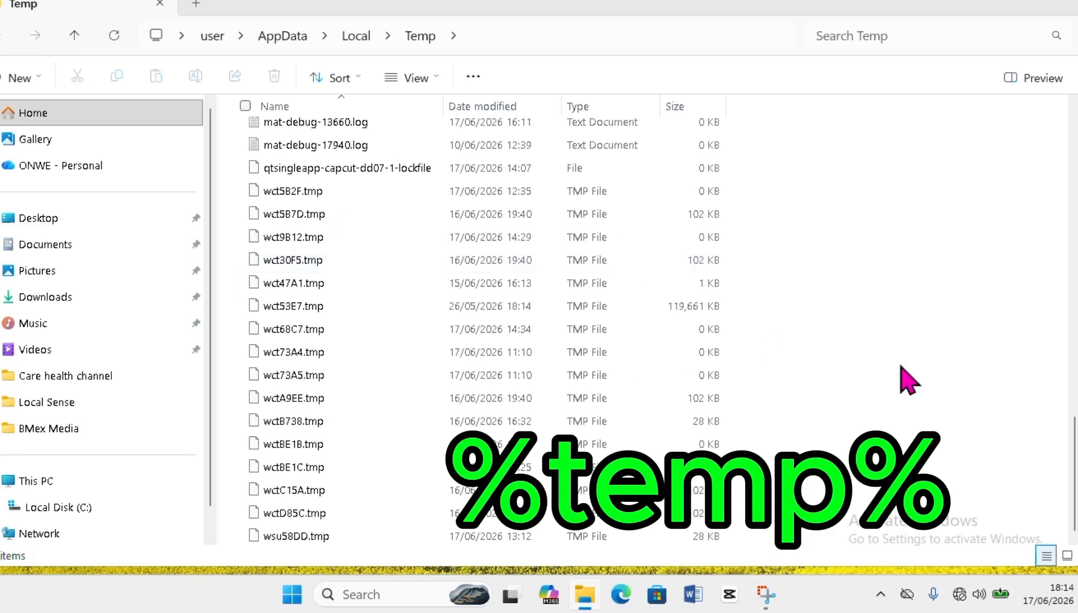
drag(1061, 437, 1049, 101)
key(ctrl+a)
key(Delete)
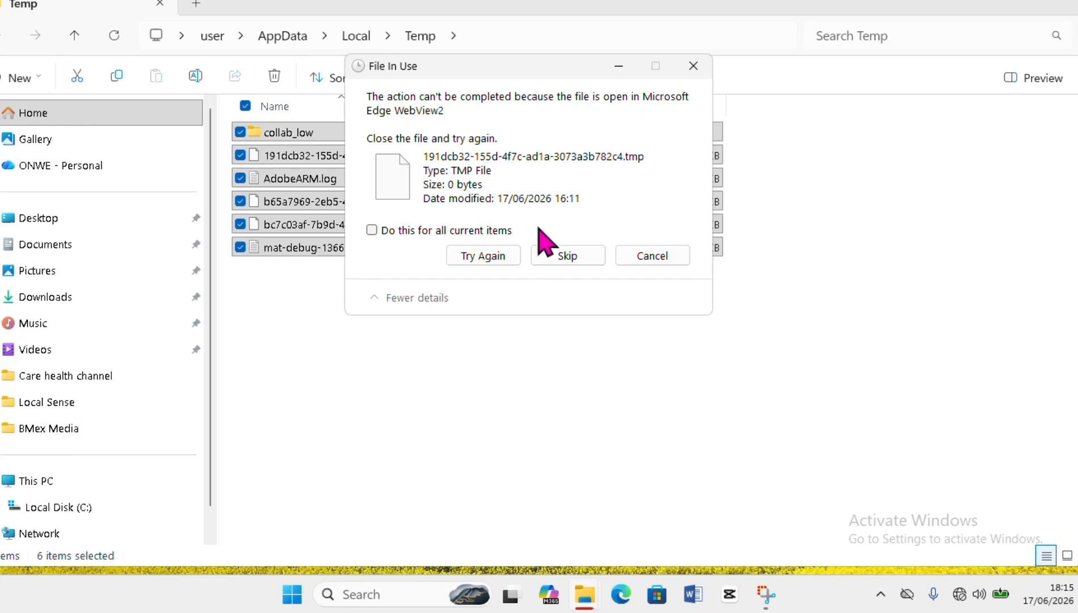
- Skip each in-use file and the collab_low folder to finish deleting the user's temporary files
click(570, 256)
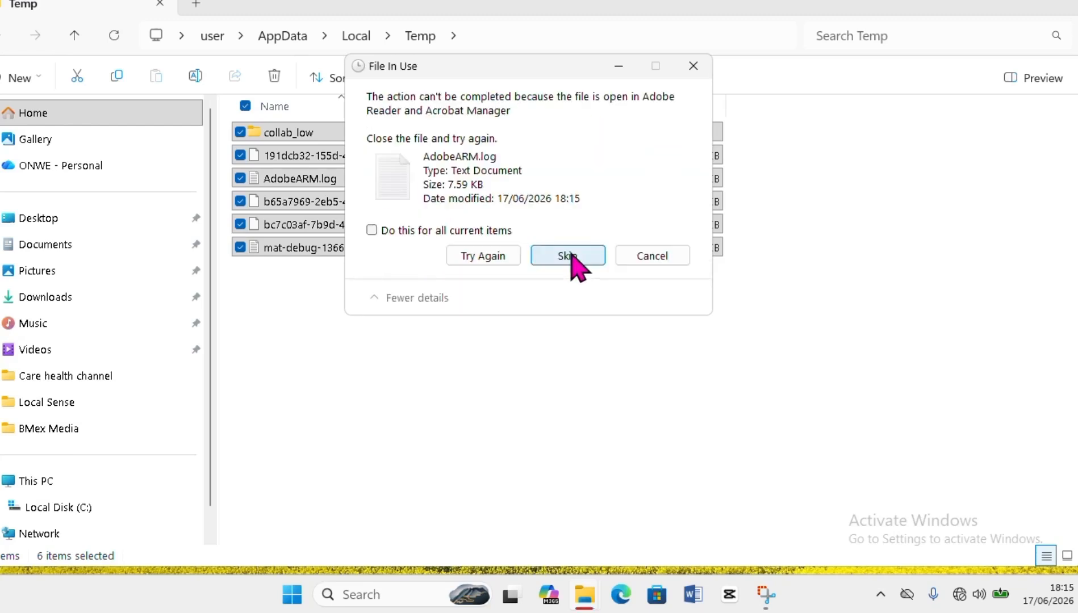
click(570, 256)
click(562, 260)
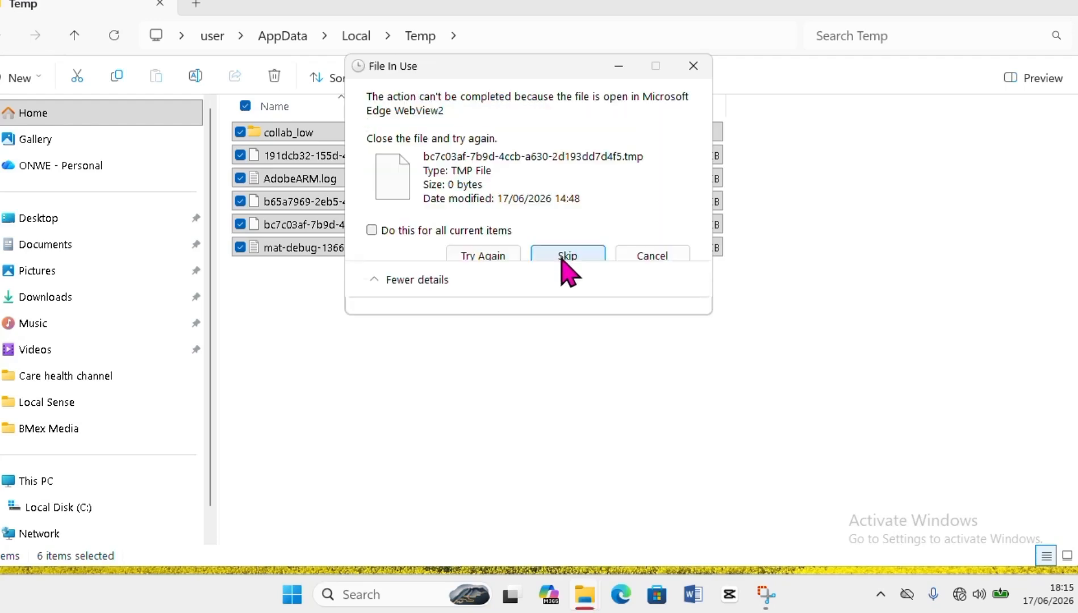
click(565, 257)
click(565, 257)
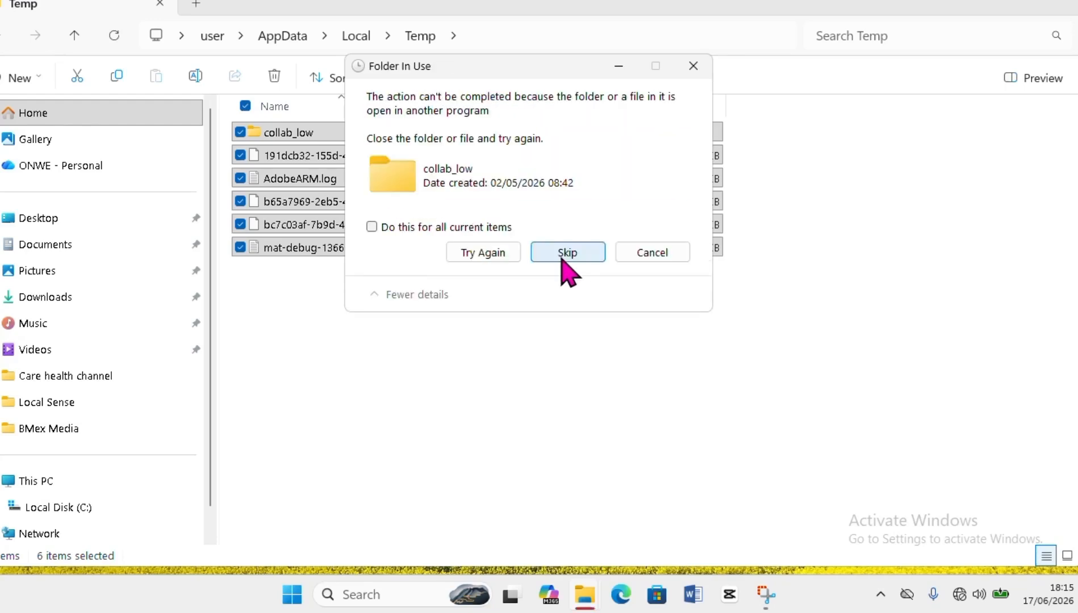
click(565, 257)
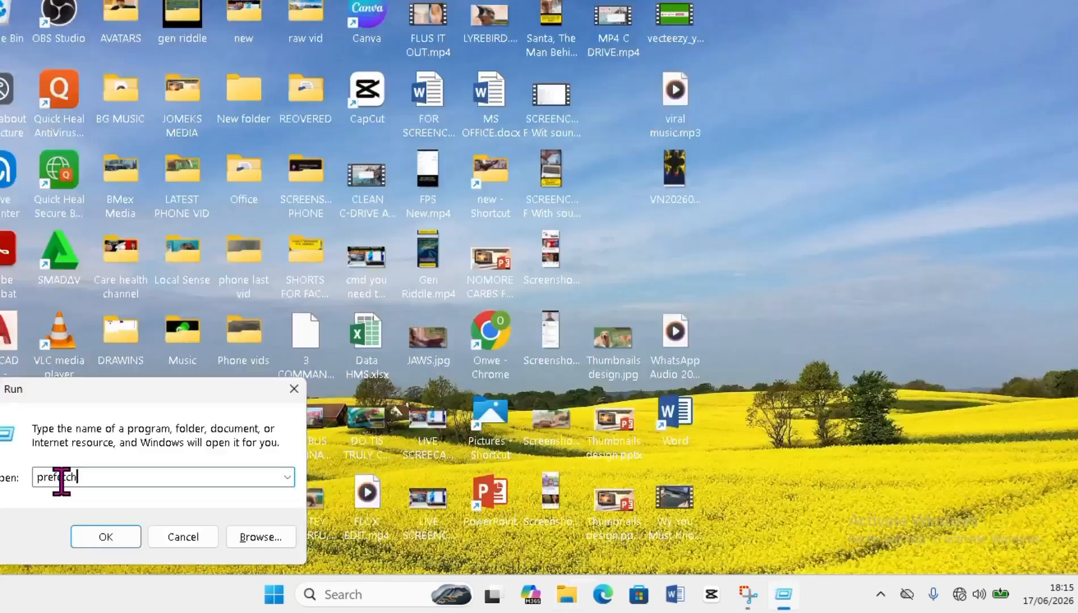
- Run the prefetch command and grant permanent access permission to open the Windows Prefetch folder
click(106, 539)
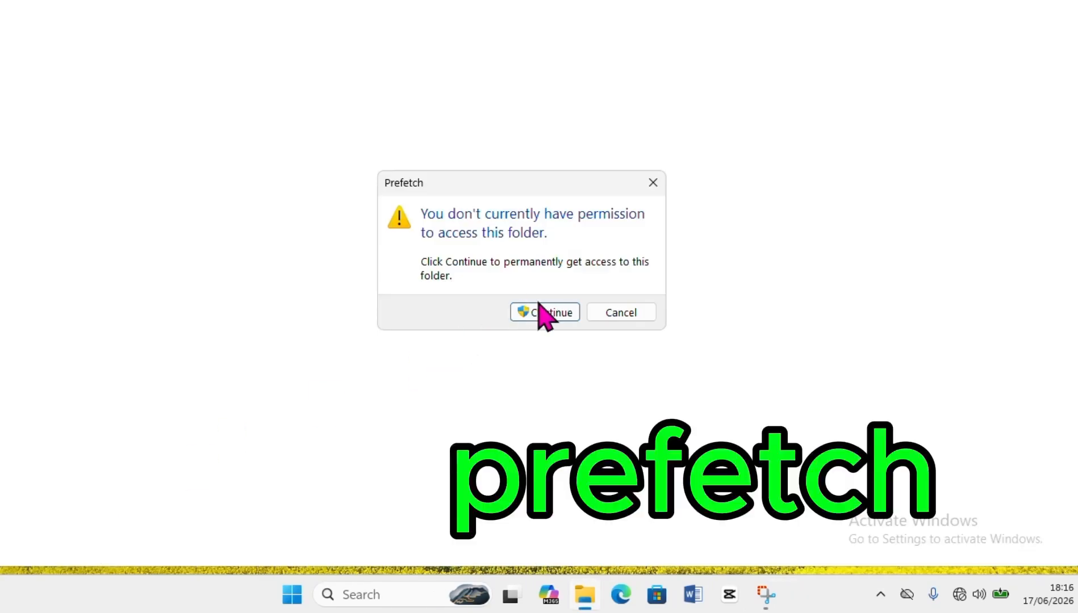
click(540, 316)
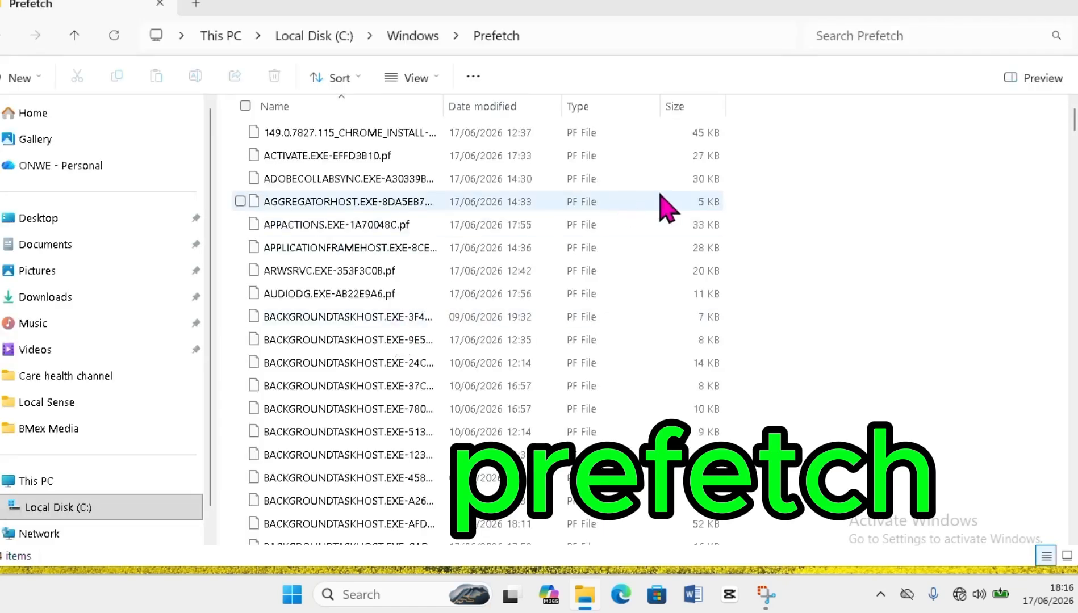
- Delete all the files in the Windows Prefetch folder and skip the PfPre_c577f18d.mkd file that is in use
scroll(659, 218, down, 5)
scroll(659, 219, down, 8)
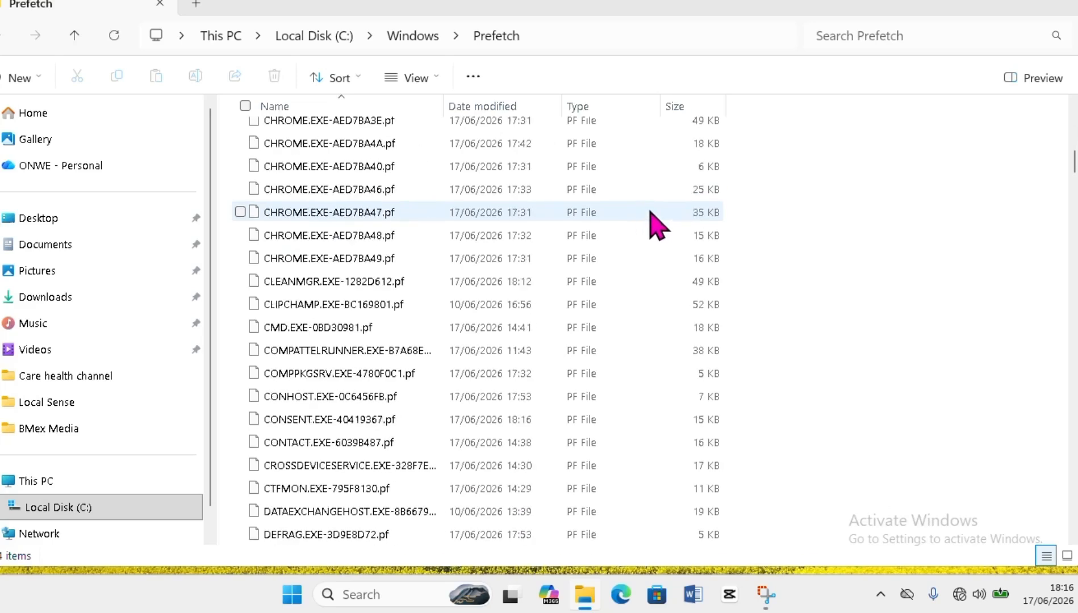
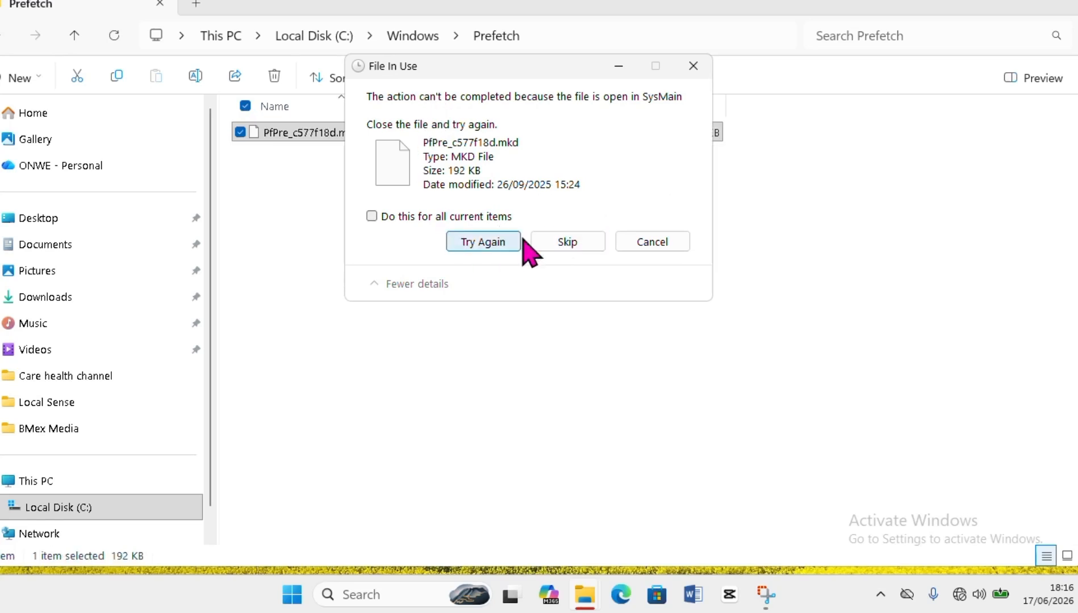
click(559, 248)
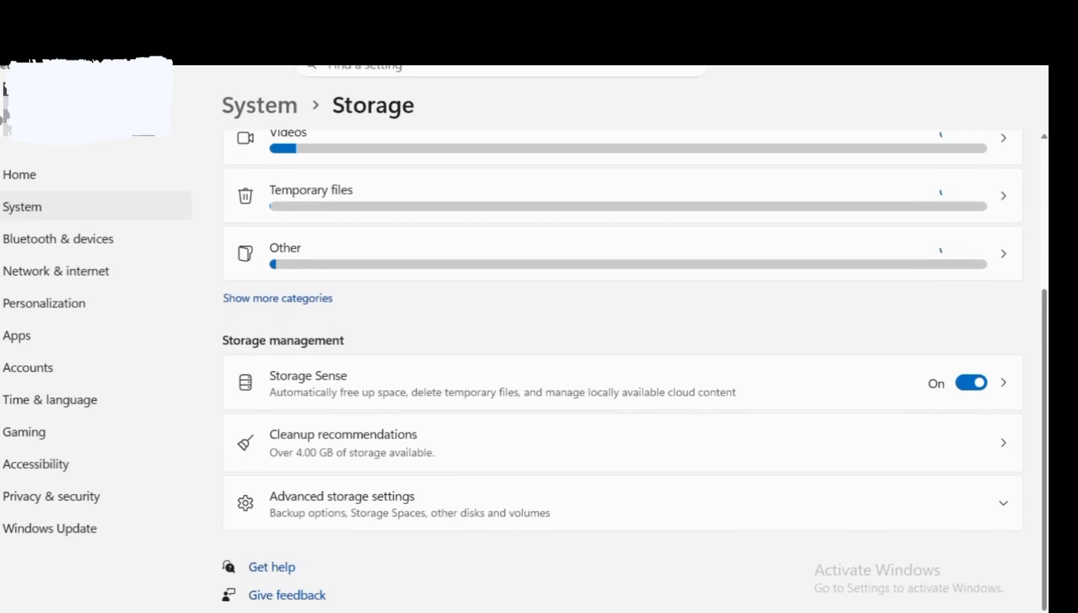
- Switch off Storage Sense under Storage management in the Windows storage settings
drag(1047, 443, 1047, 290)
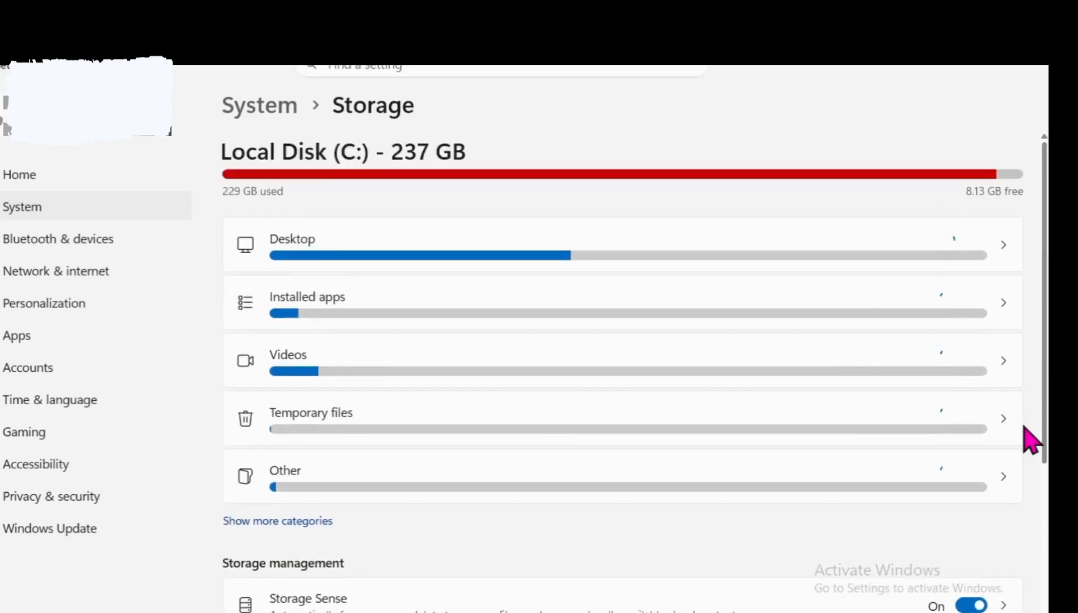
click(971, 606)
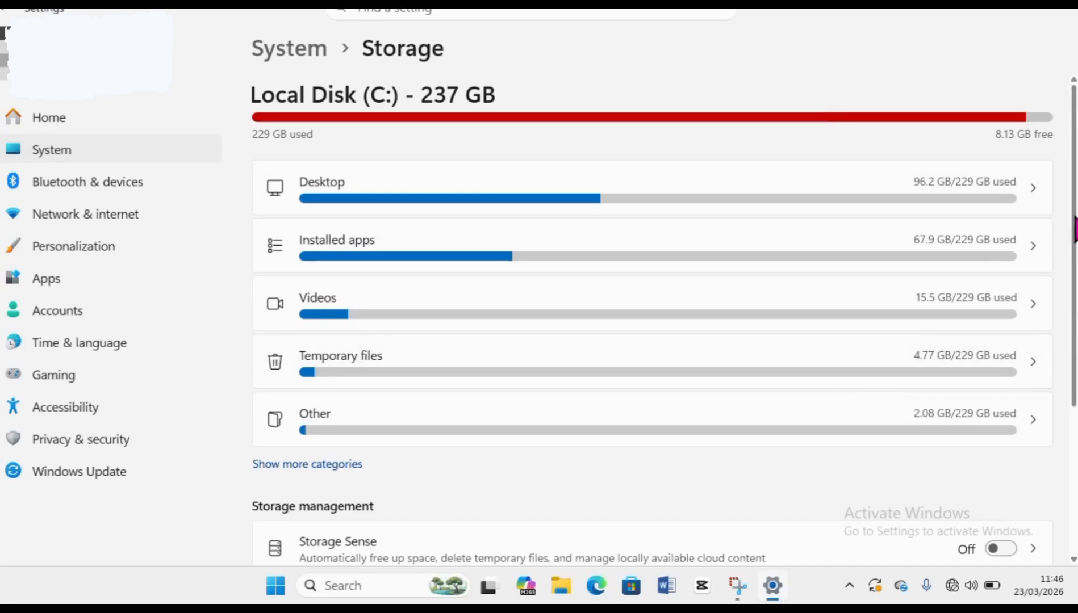
scroll(1075, 230, down, 4)
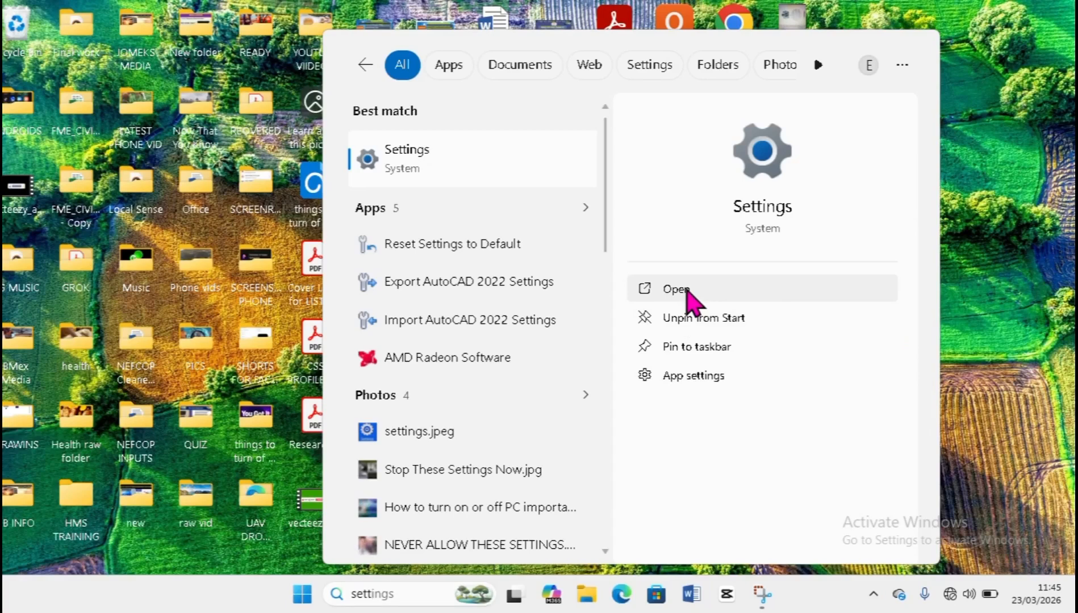
- Open the Windows Settings app from the search results and go to the Storage page under System
click(676, 288)
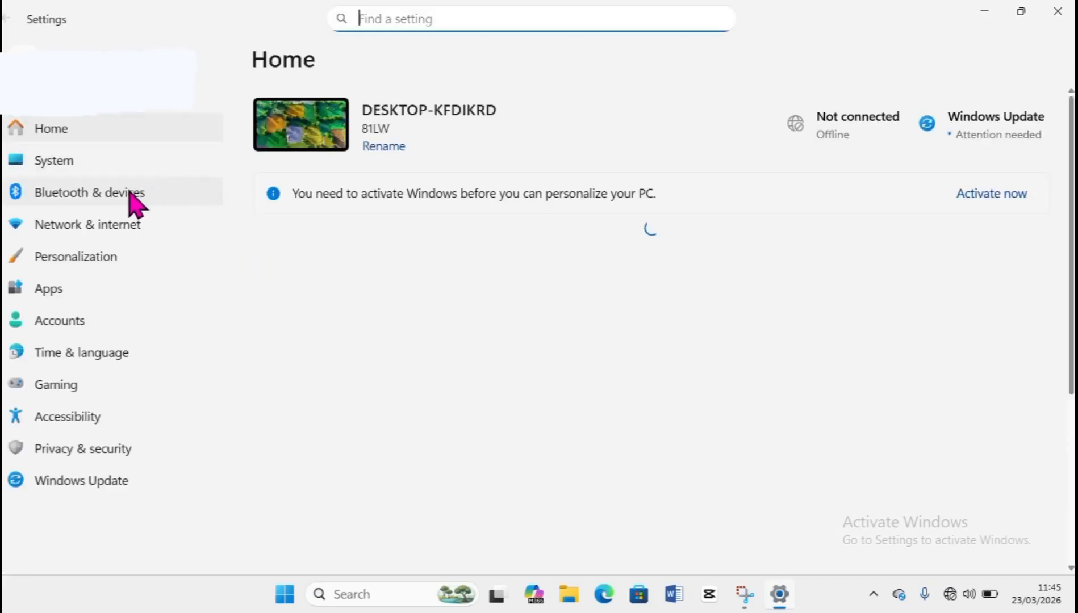
click(57, 165)
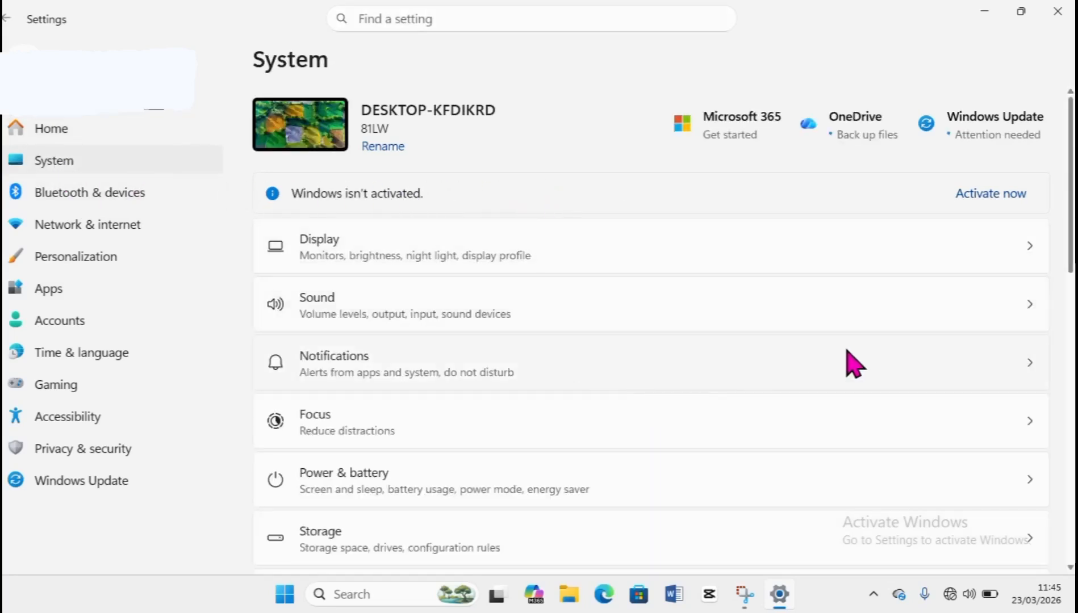
scroll(651, 329, down, 5)
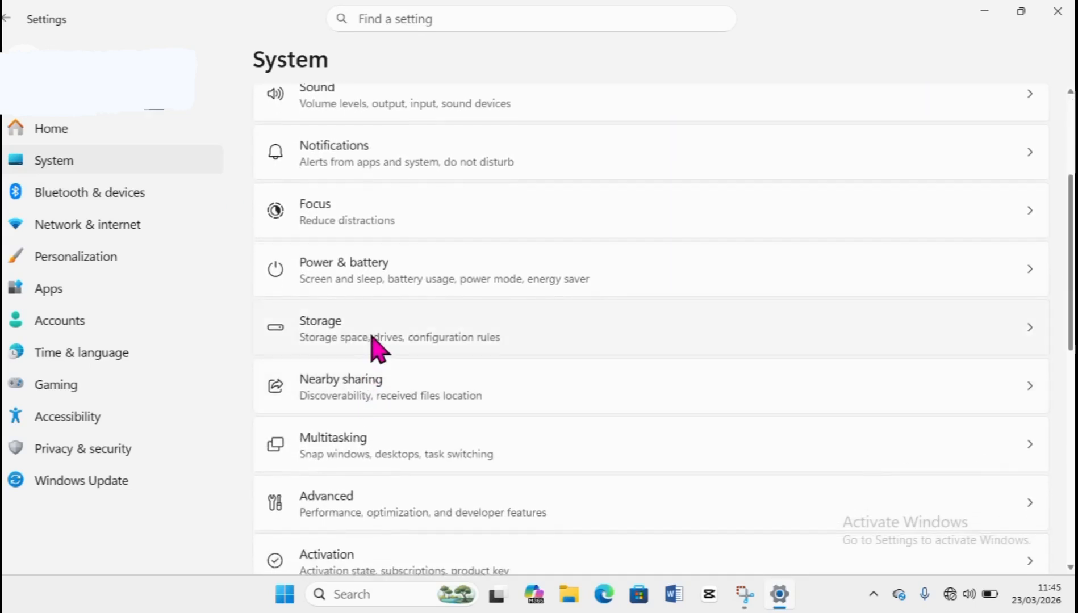
click(372, 338)
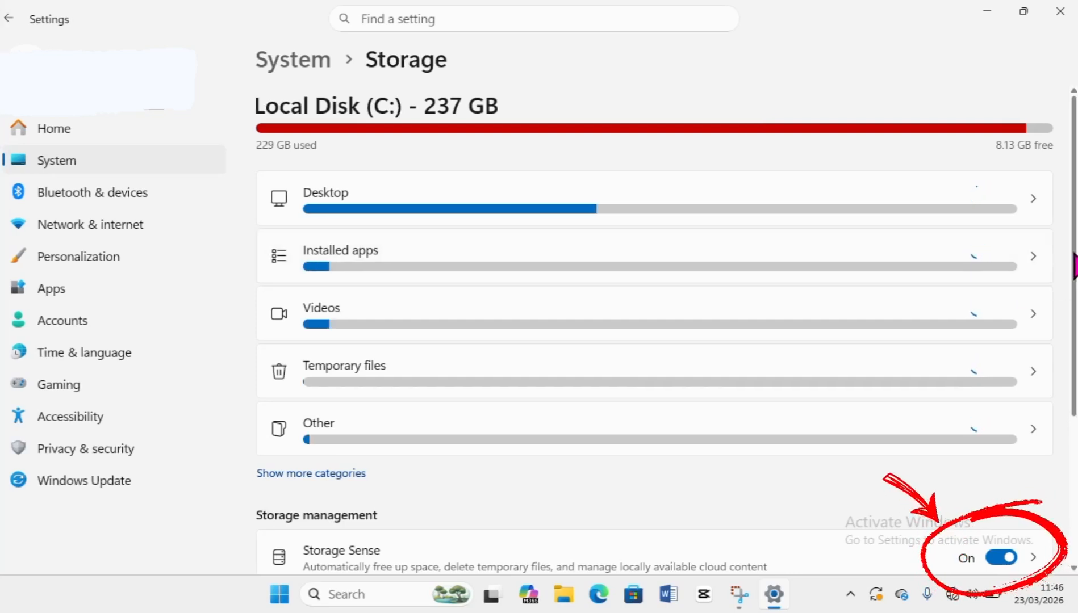
- Turn Storage Sense off and back on under Storage management
mouse_move(1073, 267)
mouse_down()
mouse_move(1075, 414)
mouse_move(1075, 261)
mouse_up()
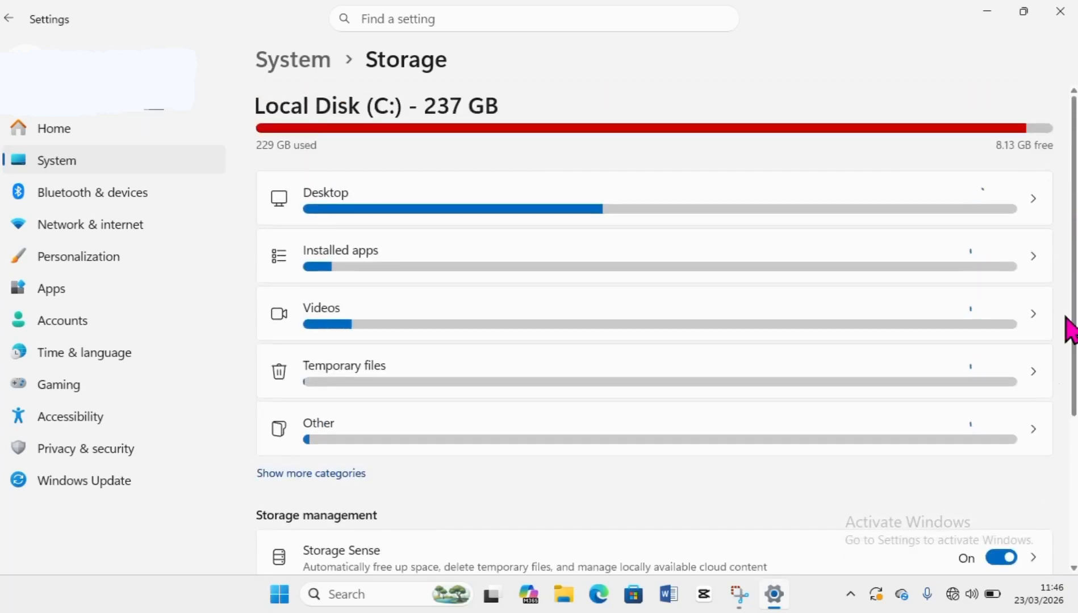
click(1004, 559)
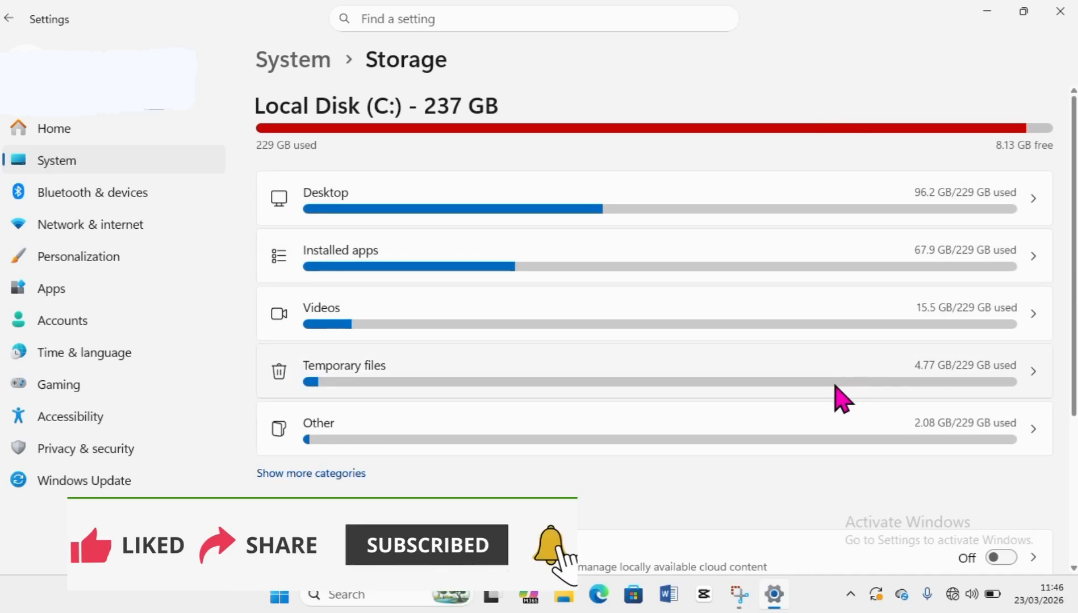
scroll(1075, 239, down, 5)
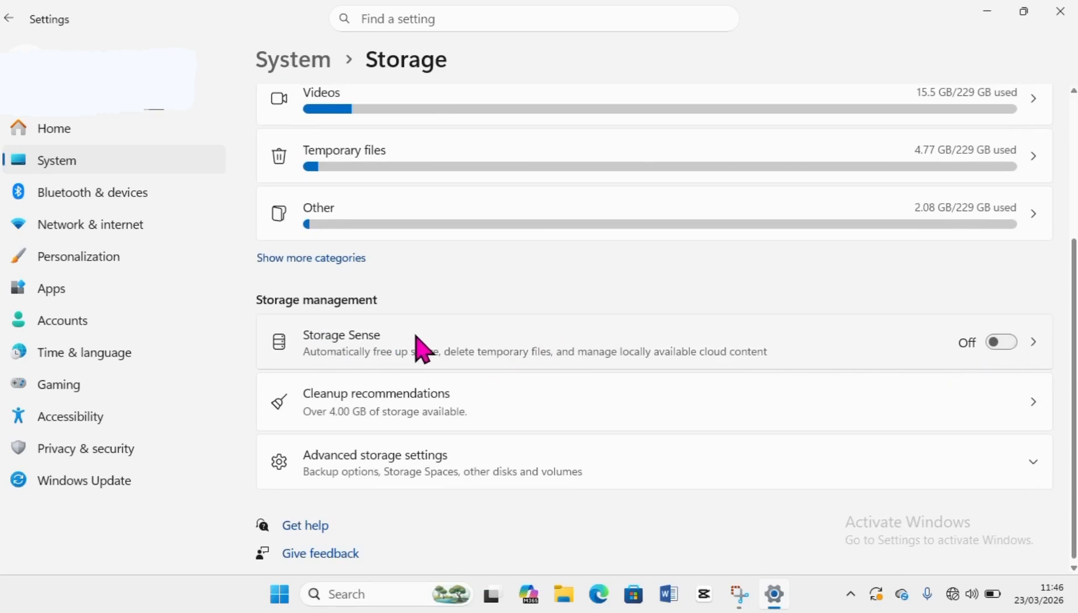
click(1006, 344)
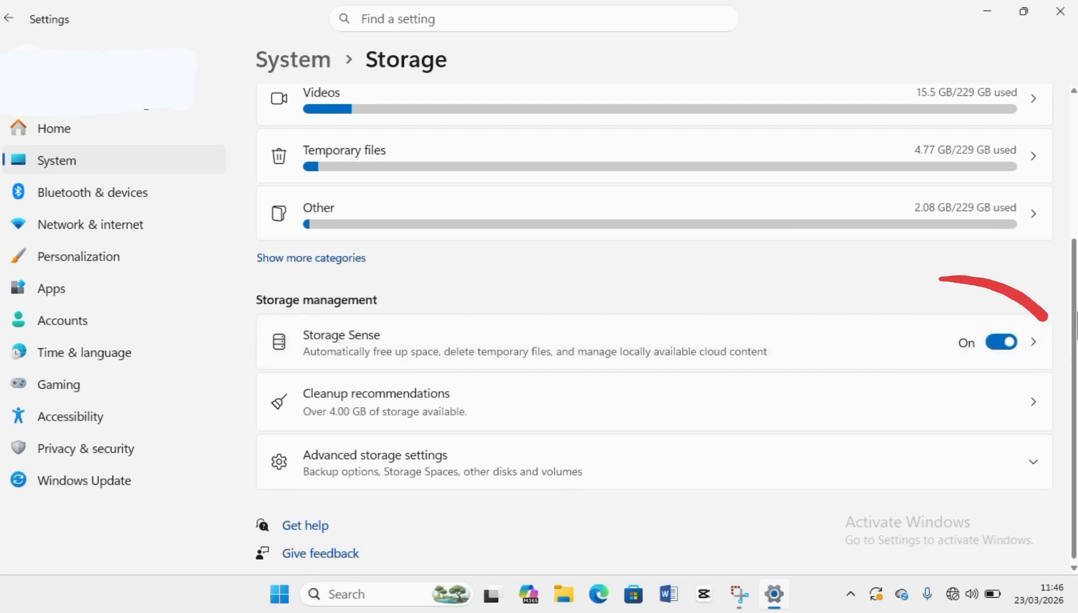
- Review the C: drive's storage categories, and open the cleanup recommendations to look through the suggested files and apps
scroll(667, 321, down, 1)
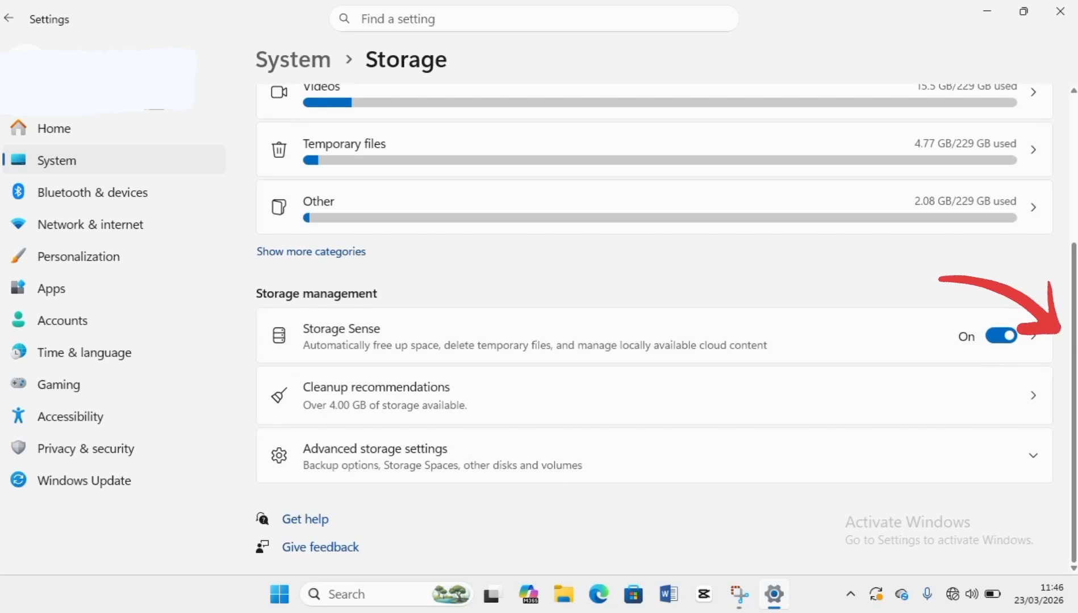
drag(1073, 356, 1058, 206)
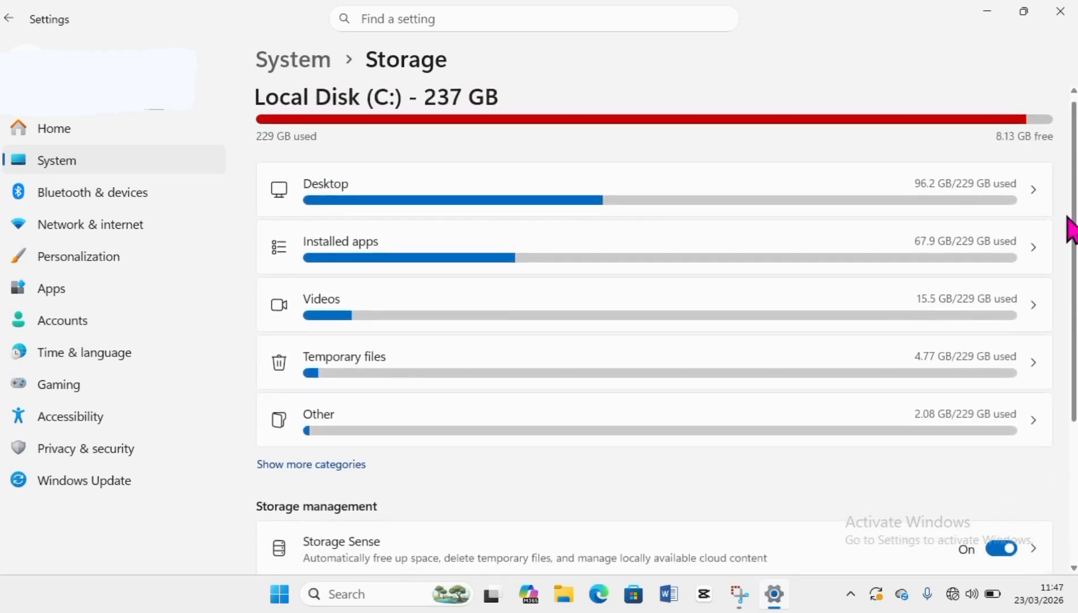
scroll(1068, 221, down, 4)
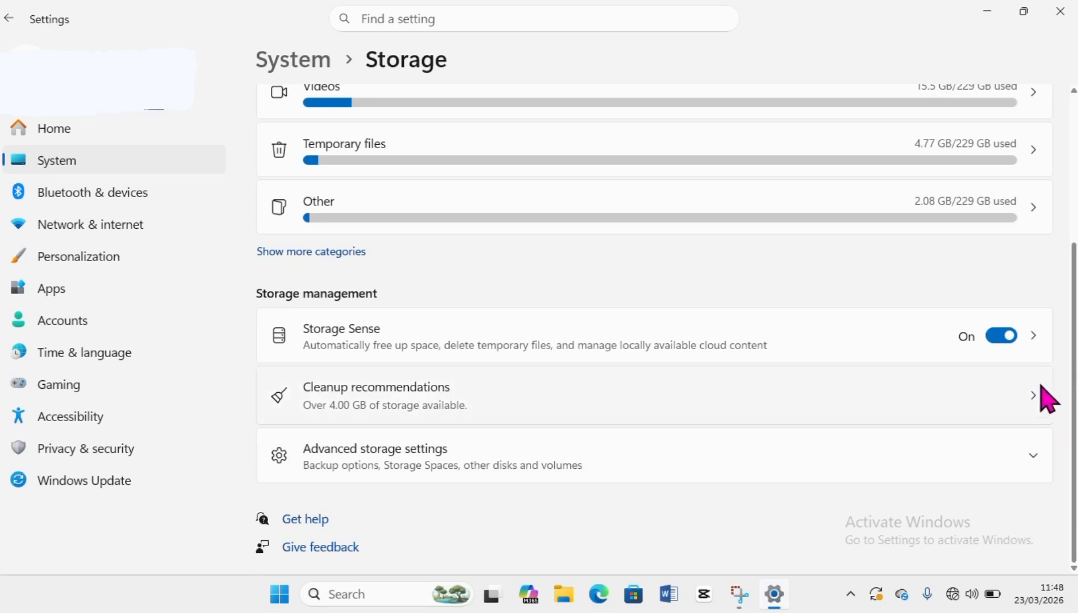
click(357, 407)
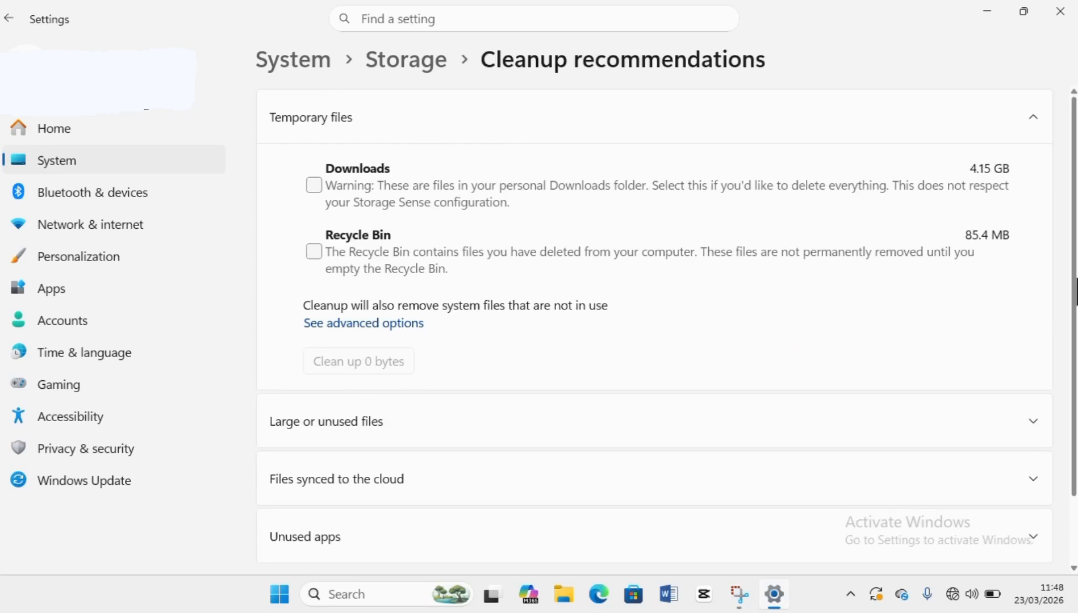
scroll(1075, 291, down, 3)
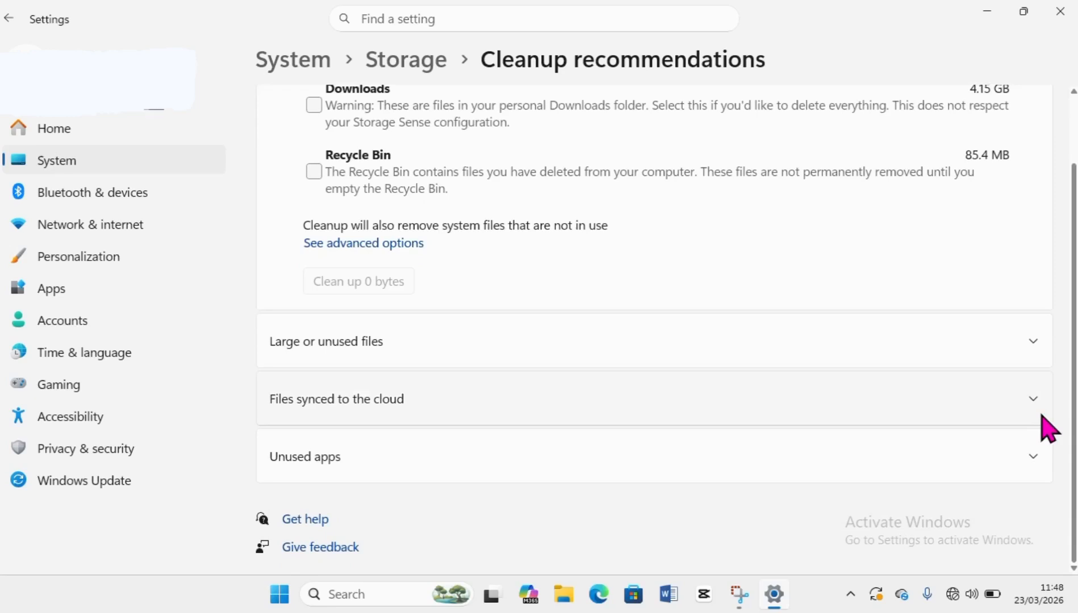
scroll(905, 346, up, 3)
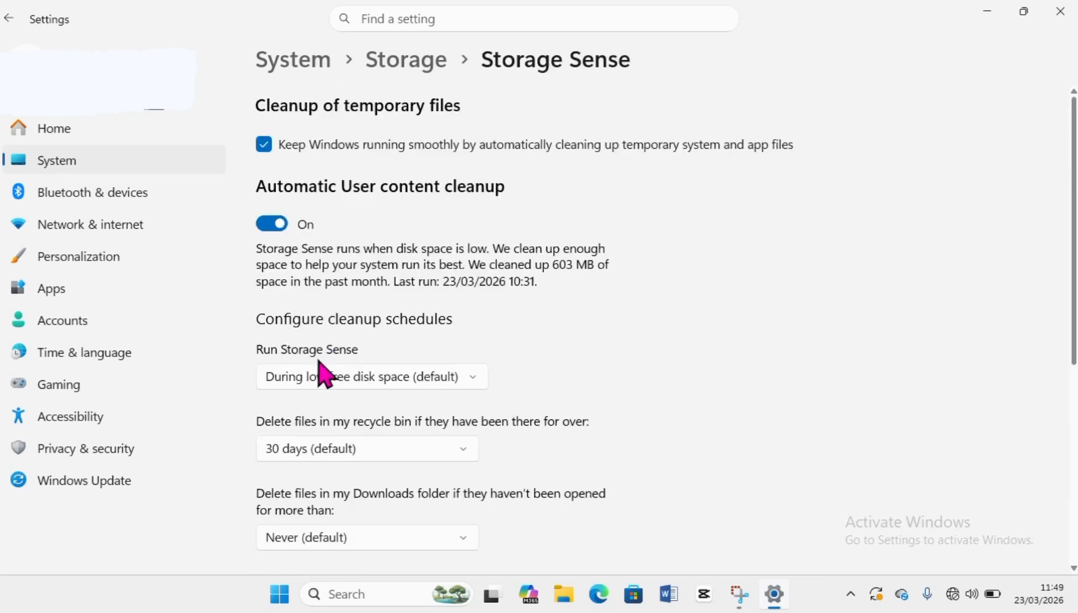
- Set Storage Sense to run every week and to delete Downloads folder files not opened for more than 14 days
click(306, 376)
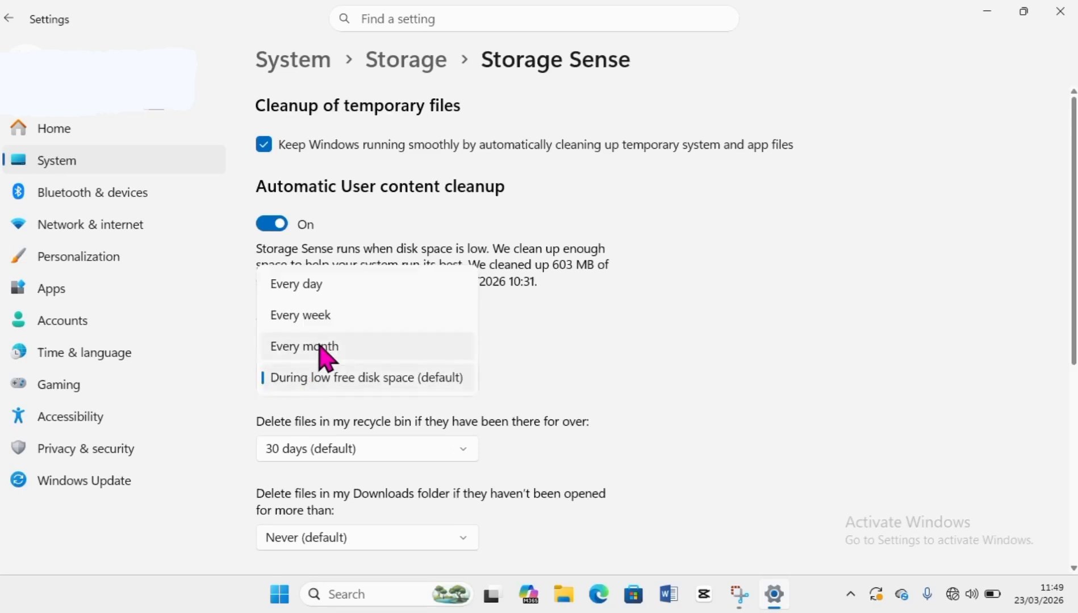
click(329, 317)
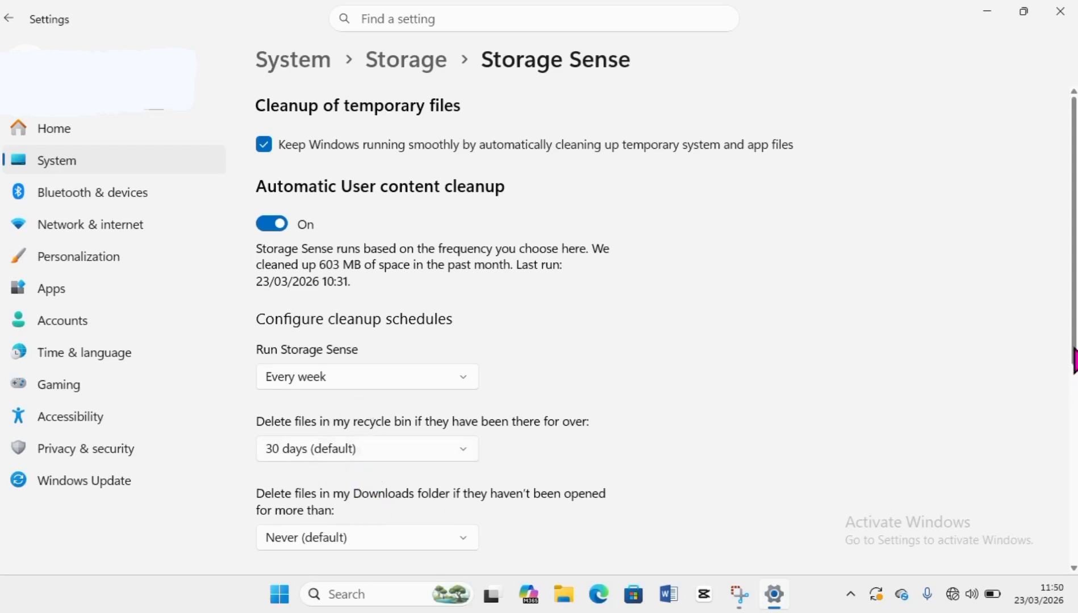
drag(1074, 360, 1074, 426)
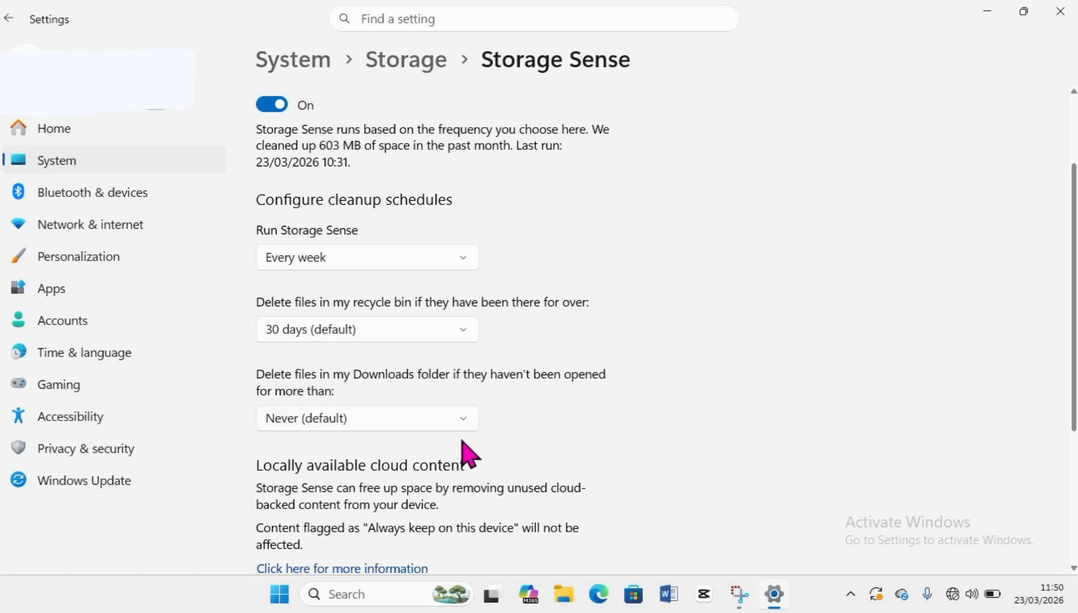
click(434, 424)
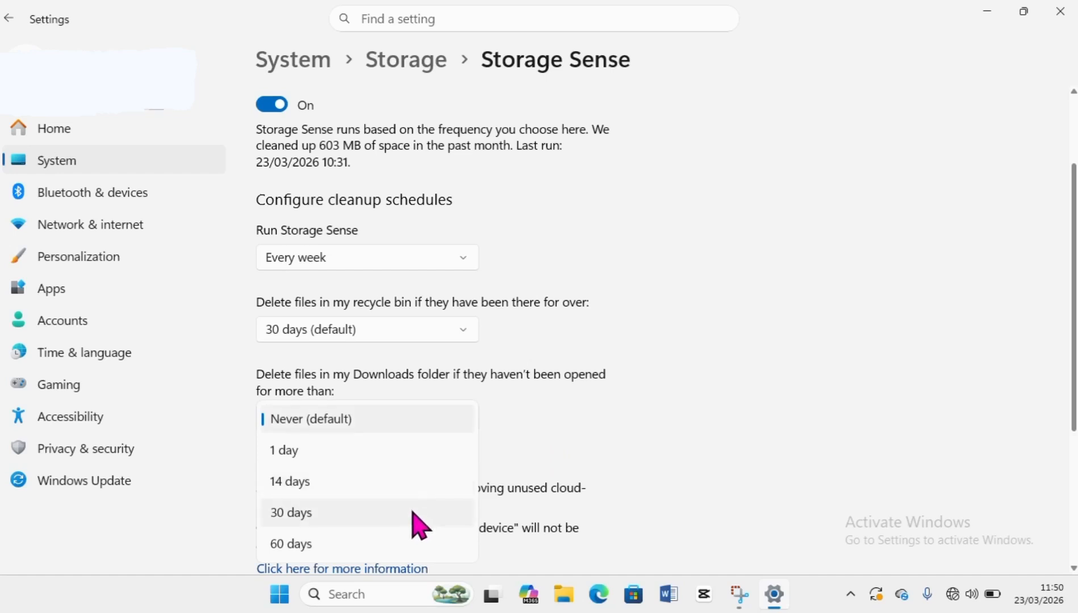
click(410, 490)
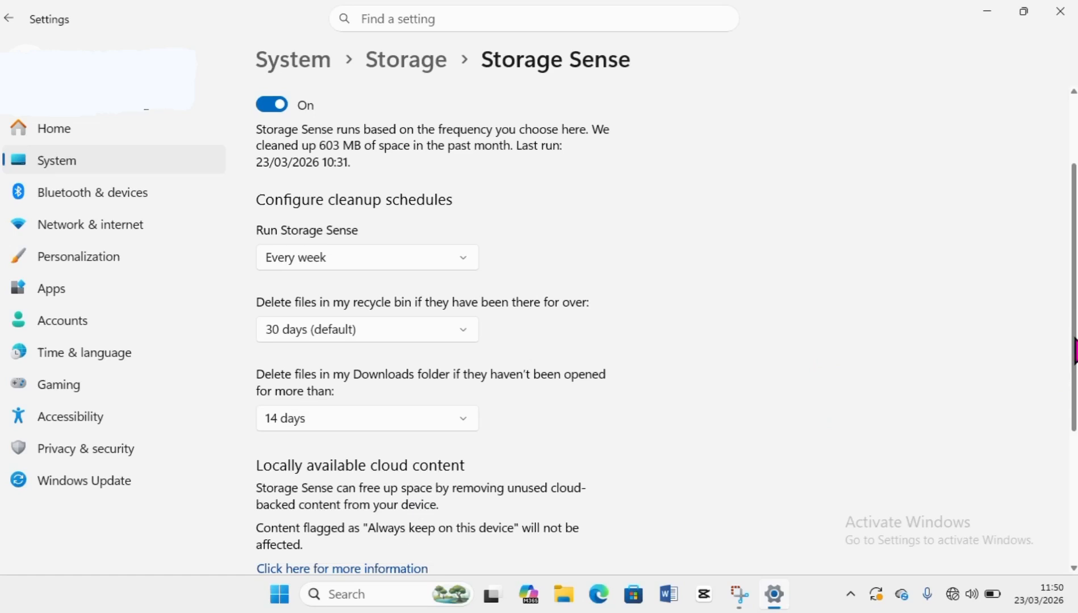
- Check the remaining Storage Sense options, run Storage Sense immediately and review the cleanup outcome
scroll(1075, 353, down, 2)
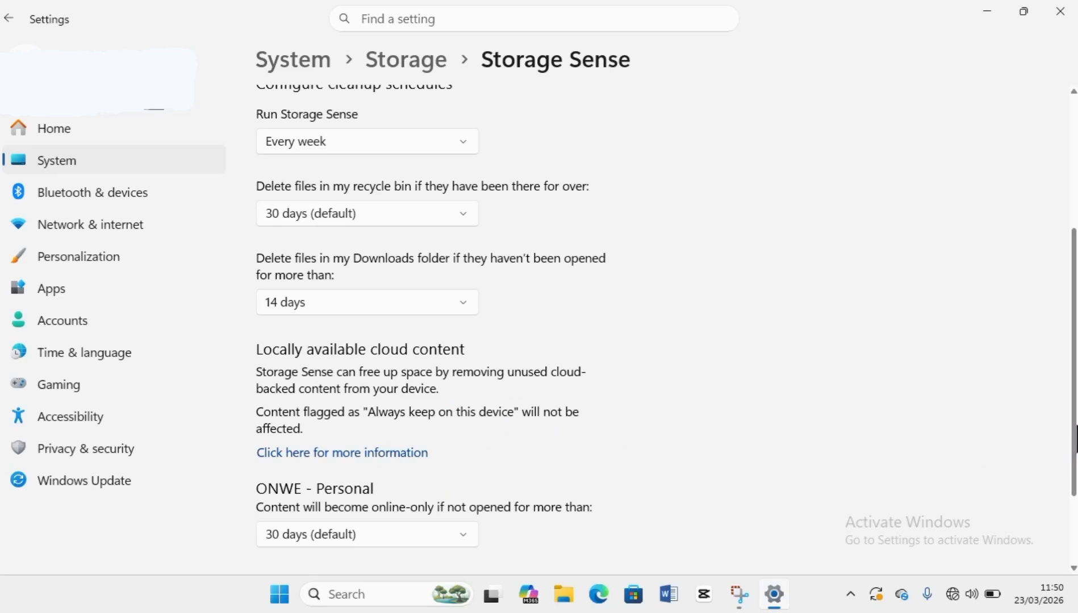
scroll(1075, 437, down, 2)
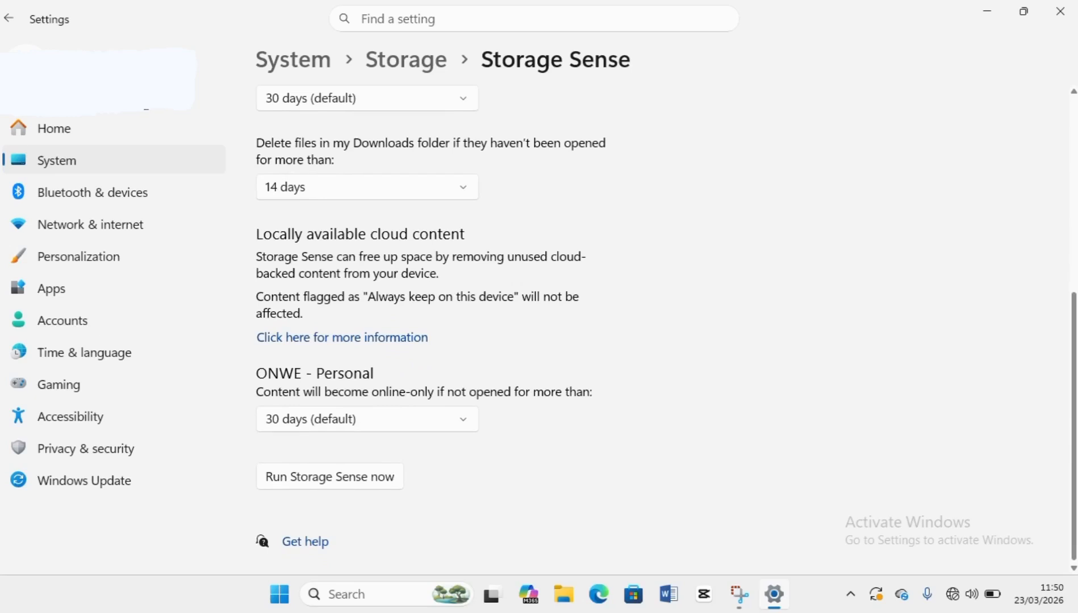
drag(1074, 437, 1074, 439)
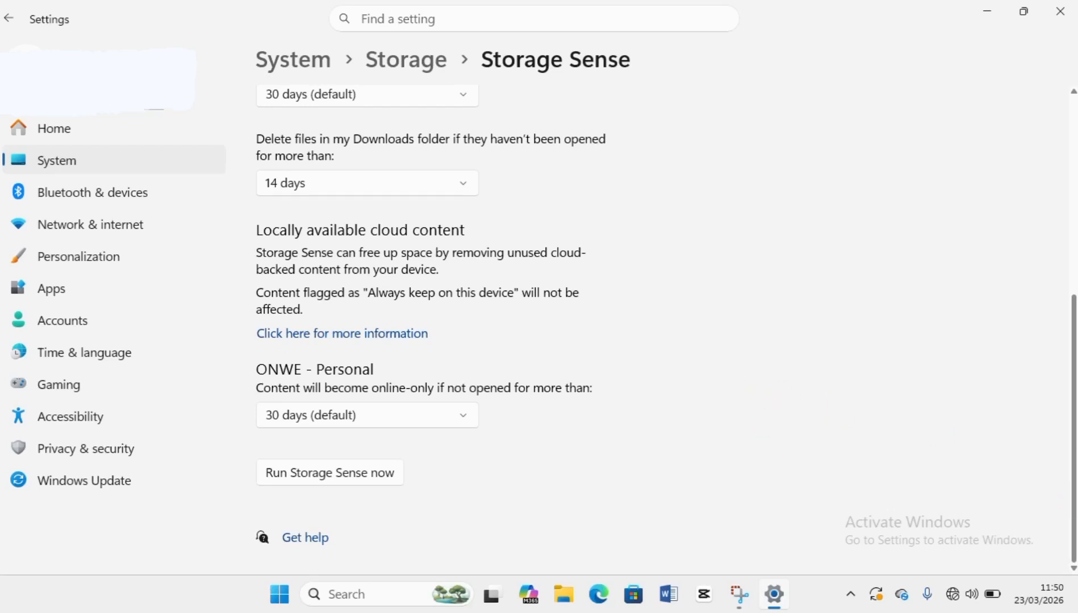
drag(1070, 485, 1070, 363)
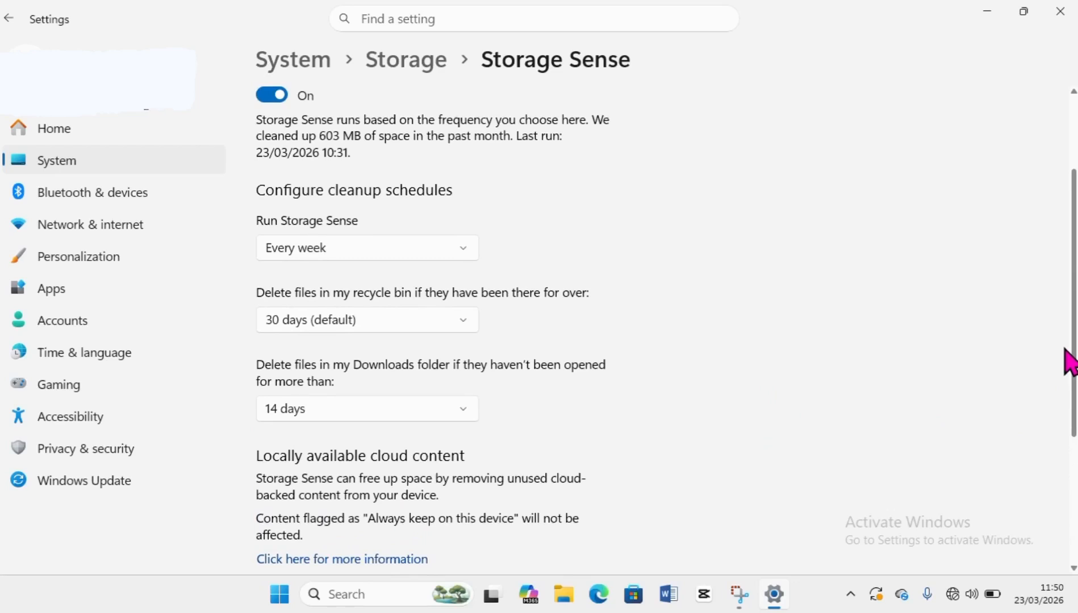
drag(1070, 363, 1072, 450)
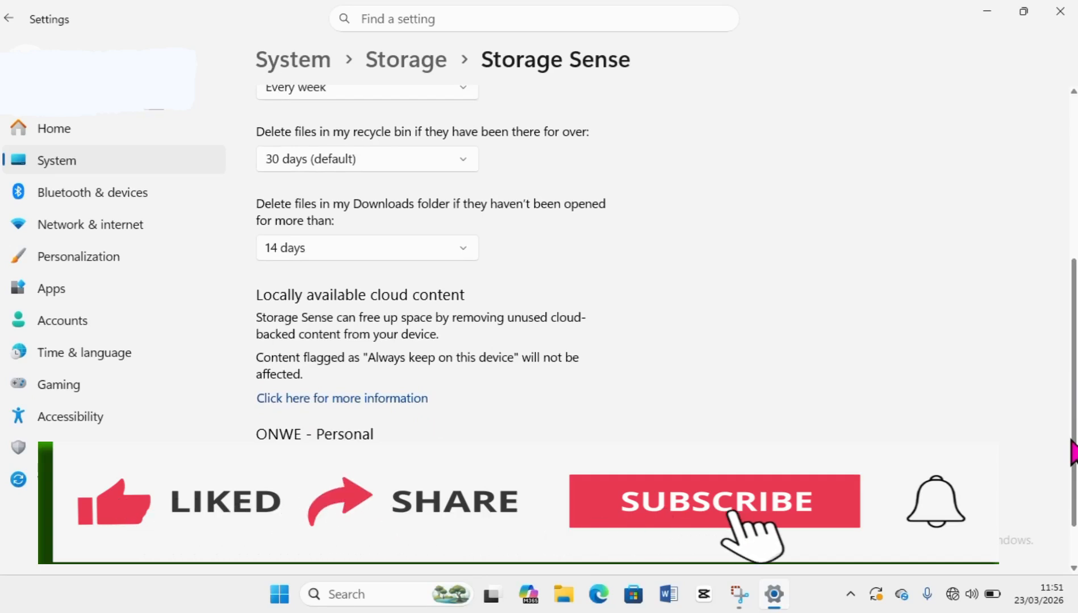
drag(1074, 453, 1076, 490)
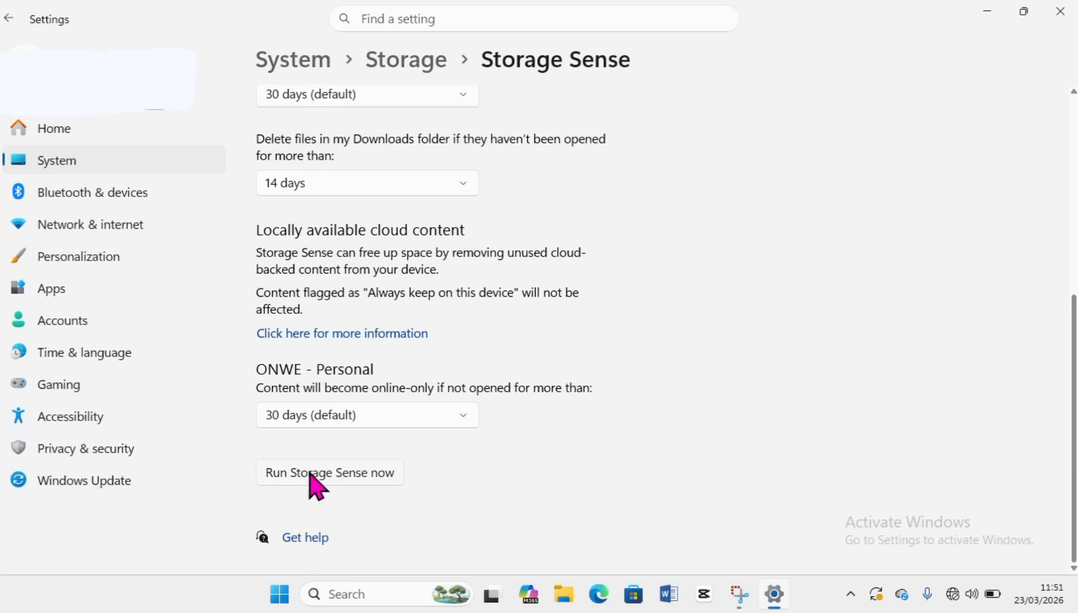
click(311, 473)
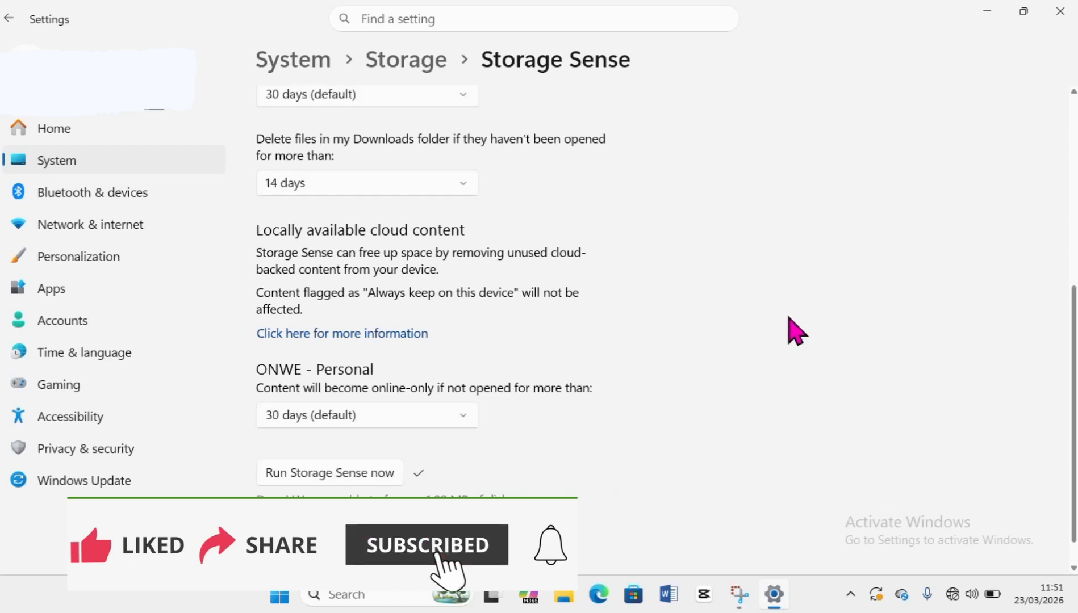
scroll(1068, 369, up, 5)
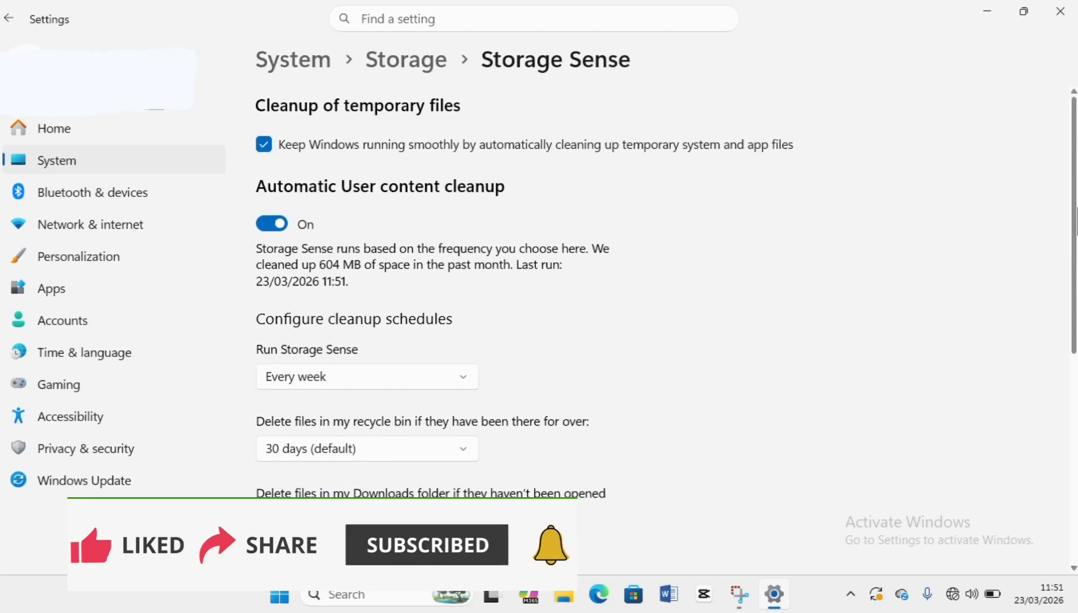
scroll(432, 312, down, 5)
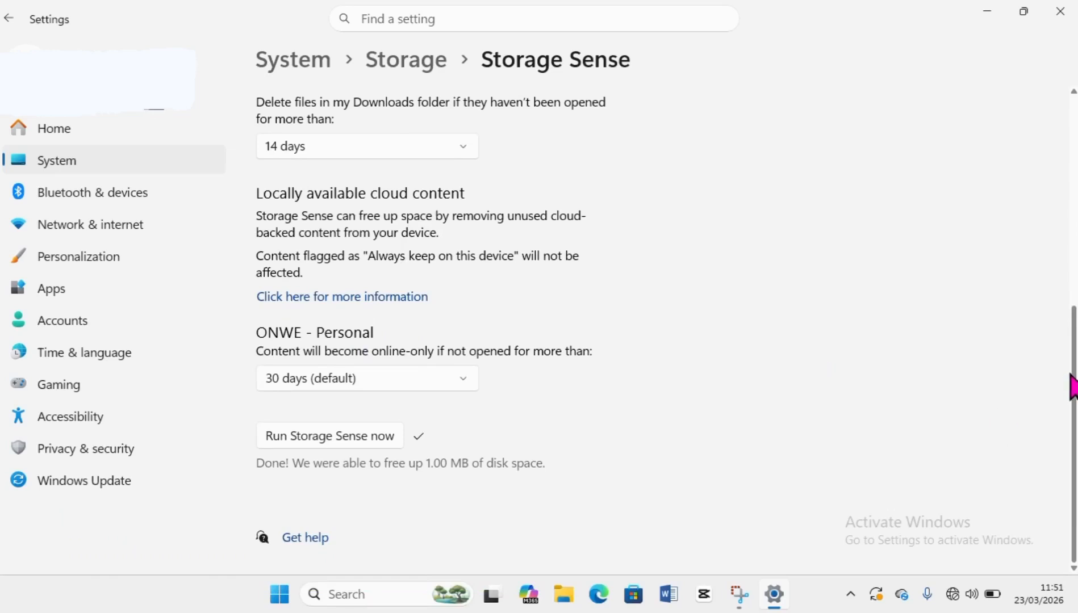
drag(1075, 372, 1061, 128)
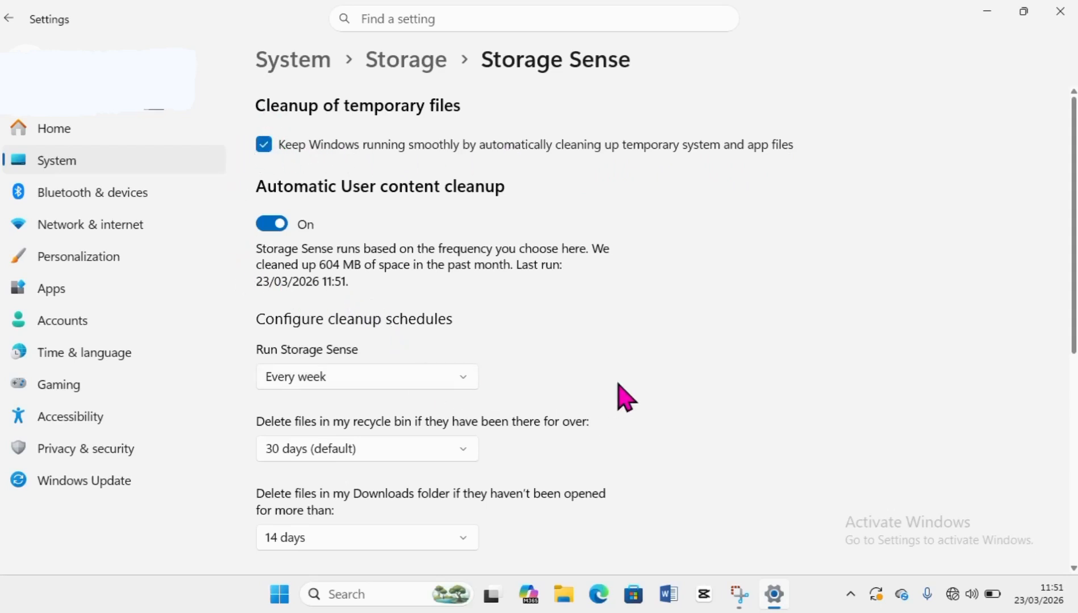
- Set Storage Sense to delete Downloads folder files not opened for more than 30 days, and run Storage Sense immediately
scroll(639, 400, down, 3)
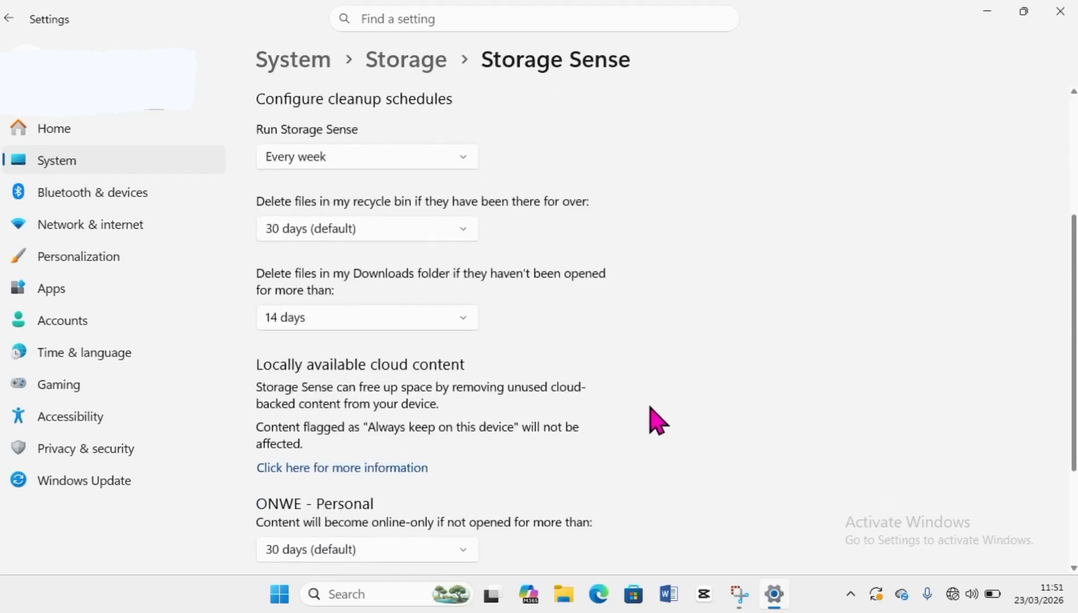
scroll(671, 389, down, 3)
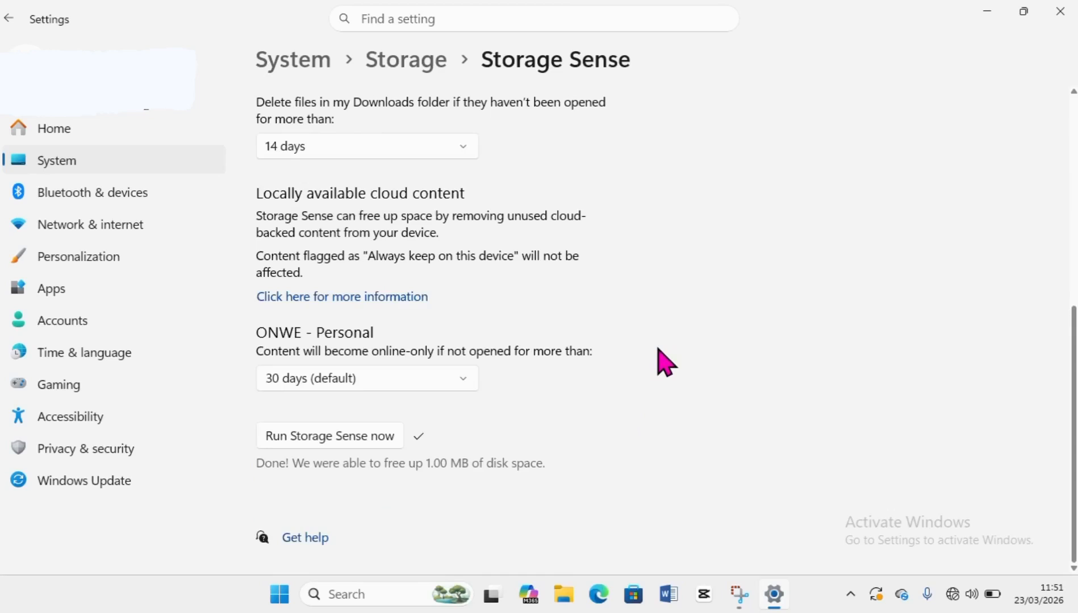
scroll(665, 362, up, 2)
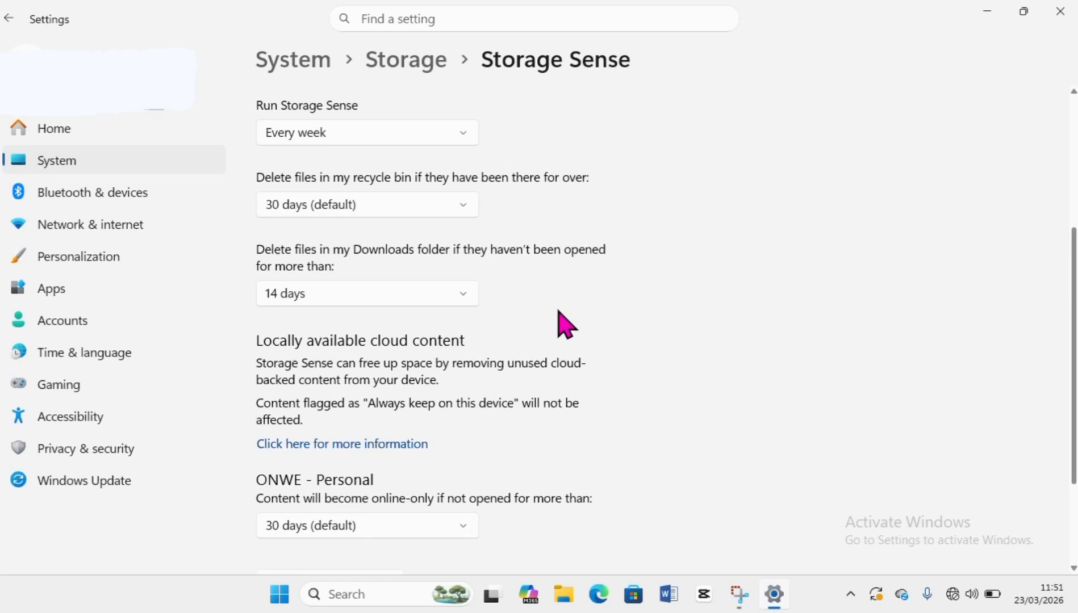
click(392, 299)
click(377, 329)
scroll(602, 324, down, 2)
scroll(609, 336, up, 3)
scroll(616, 341, down, 2)
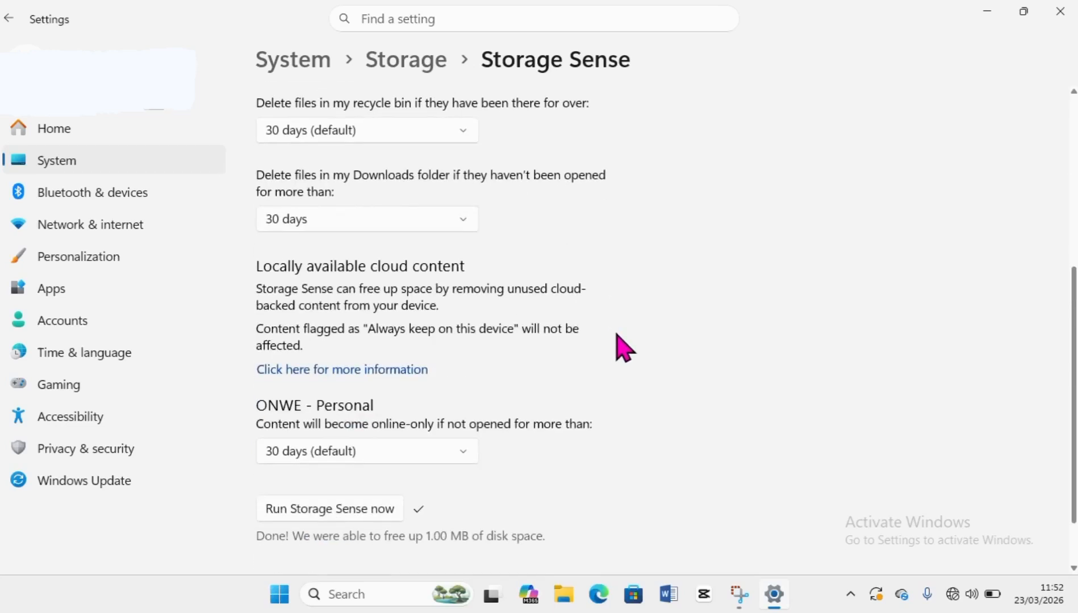
click(331, 510)
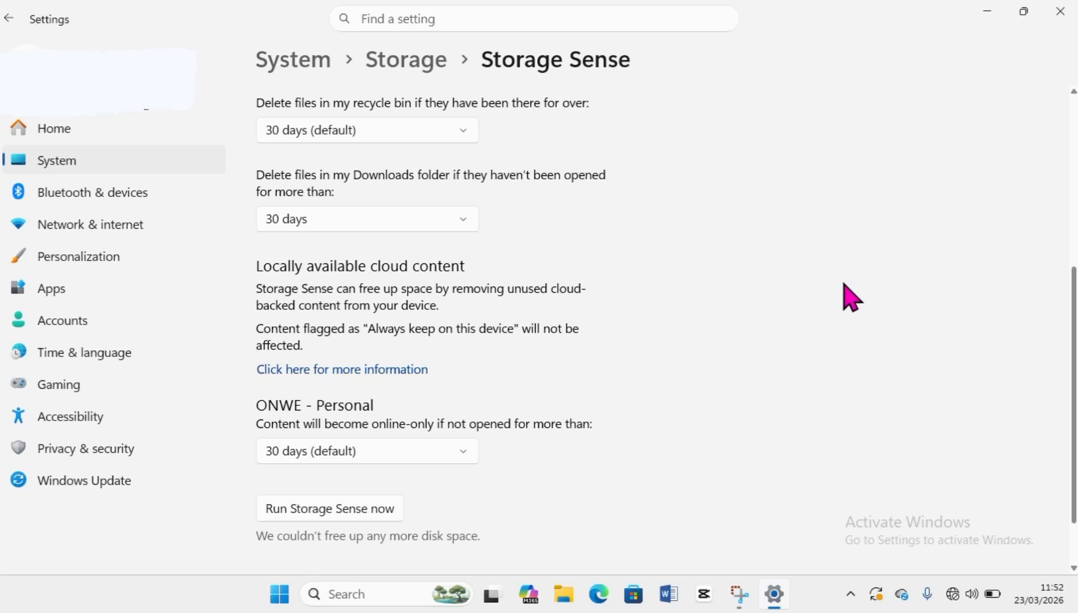
- Review the available choices for Downloads folder cleanup, the Storage Sense run frequency and recycle bin cleanup without changing them
click(463, 221)
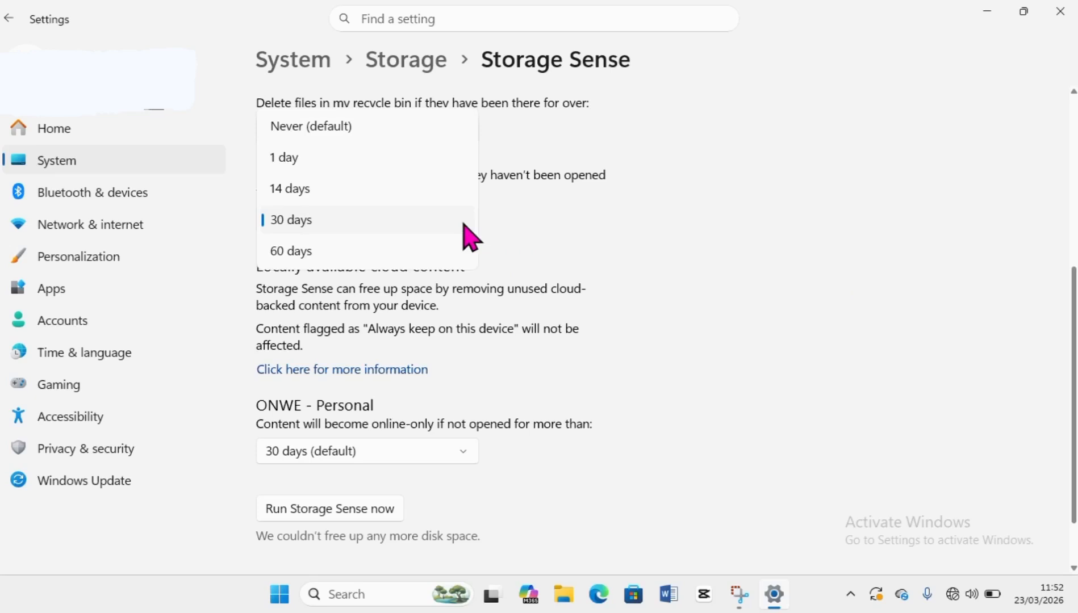
click(781, 262)
drag(1073, 326, 1073, 235)
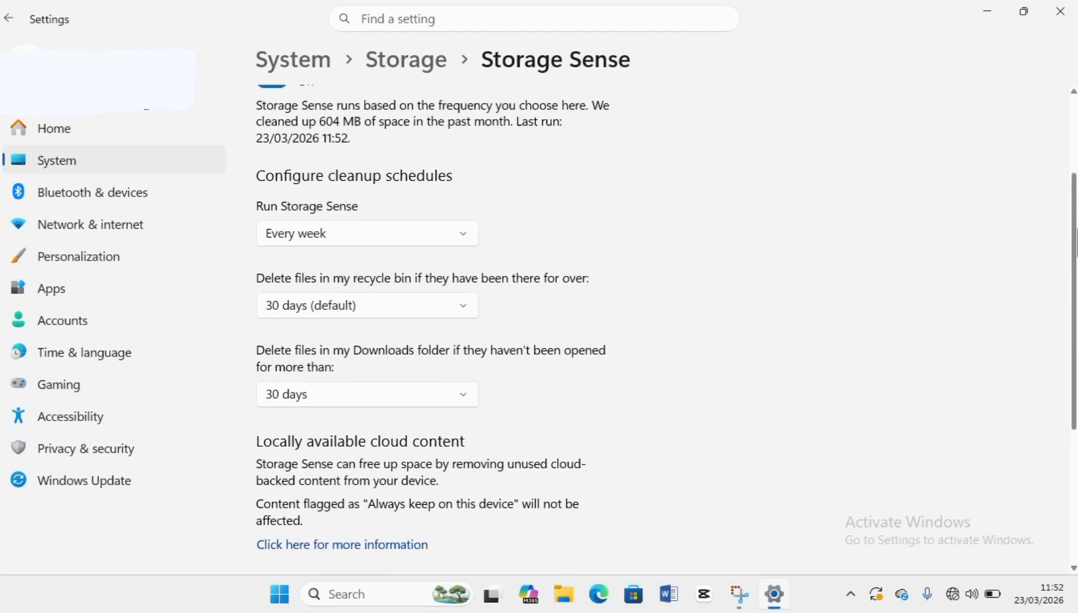
click(462, 235)
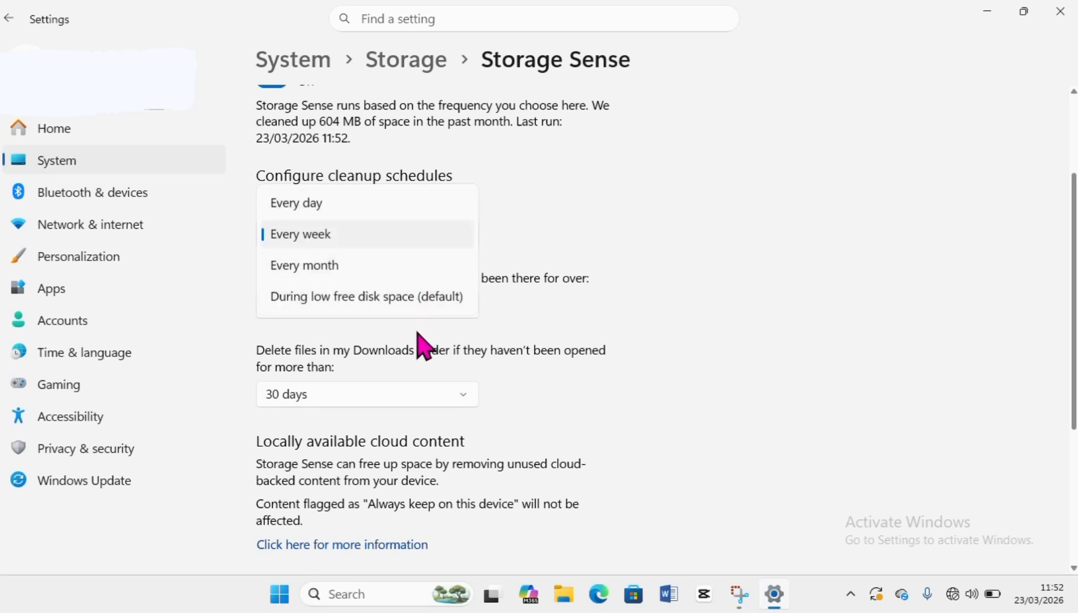
click(686, 212)
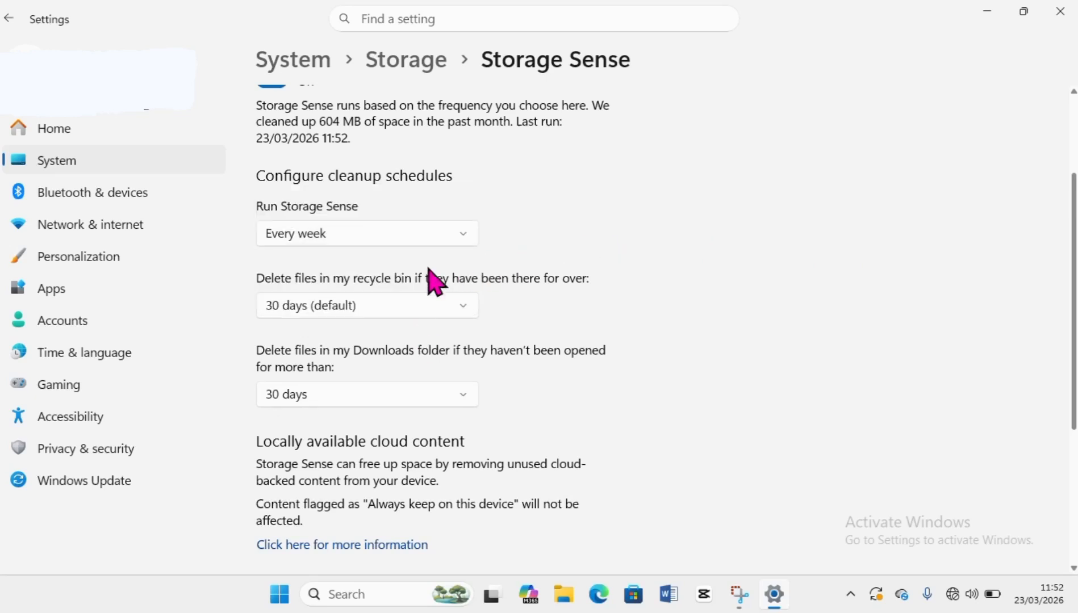
click(375, 307)
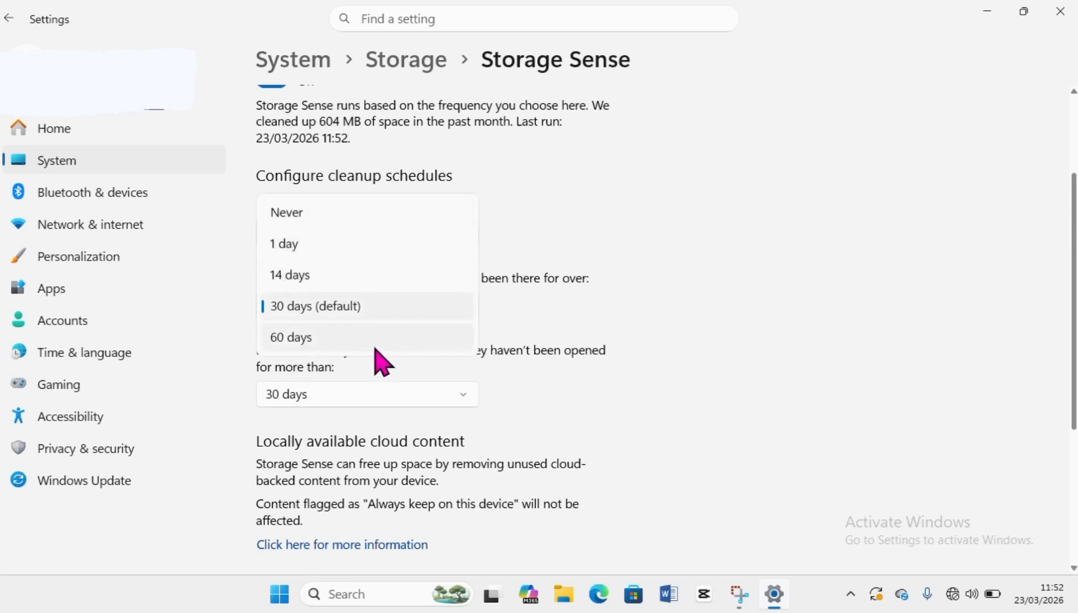
click(659, 230)
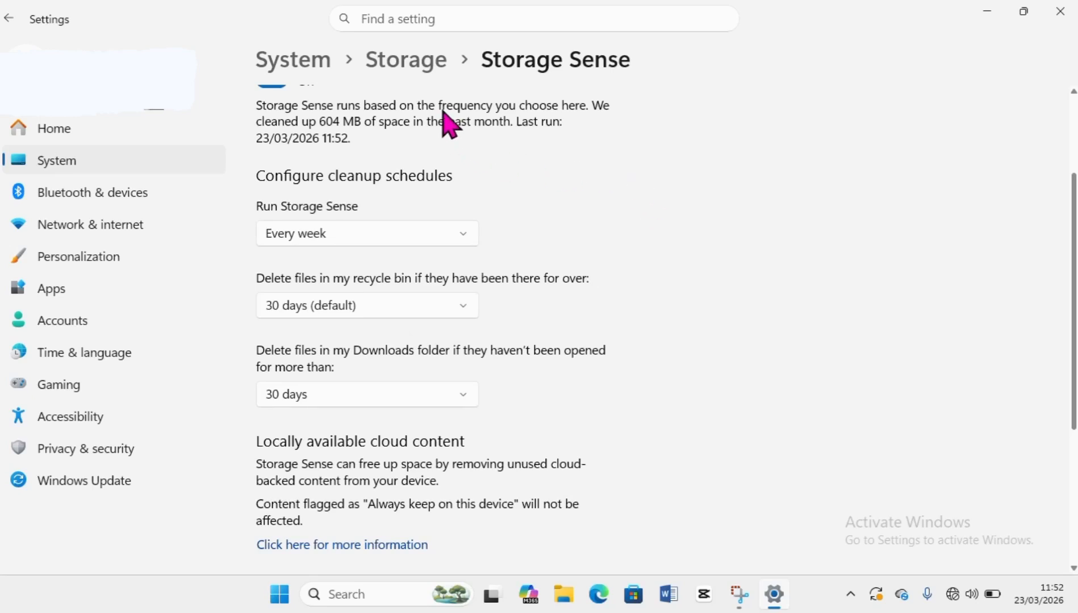
click(310, 233)
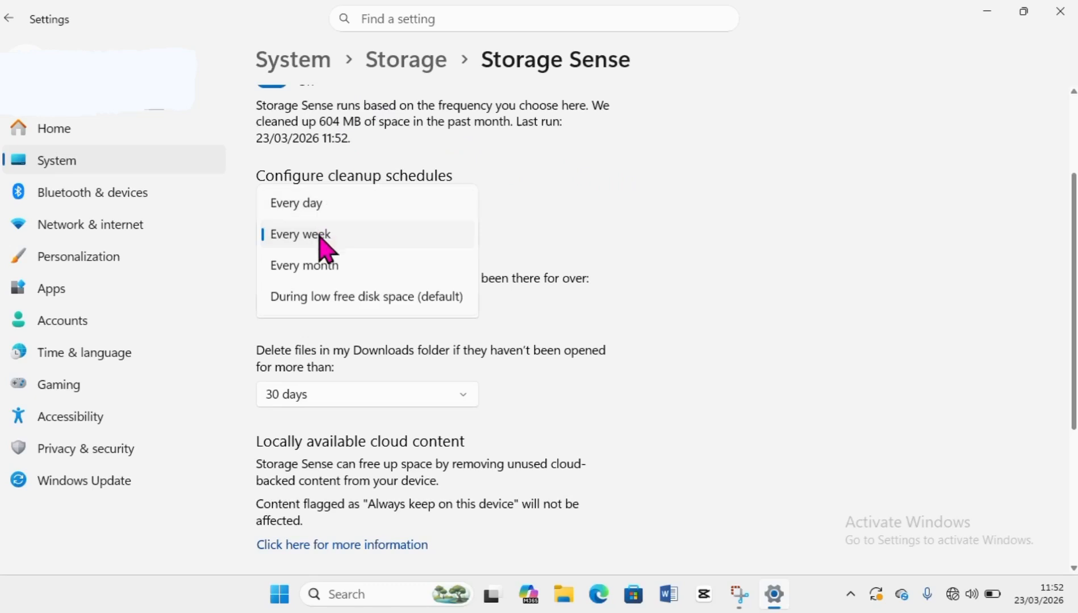
click(575, 215)
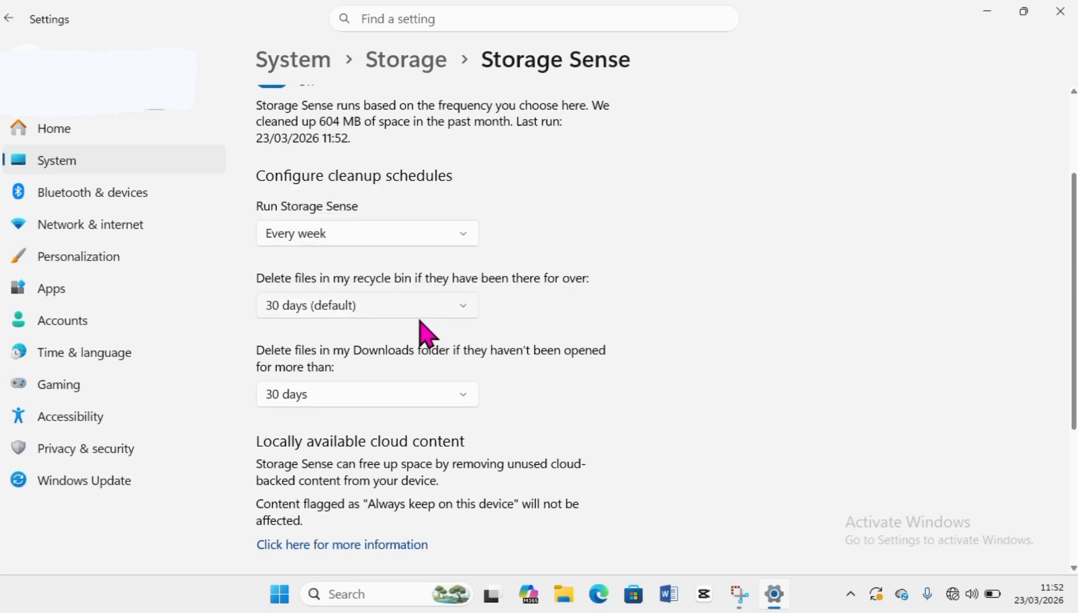
- Set Storage Sense to delete recycle bin files that have been there for over 14 days
click(399, 308)
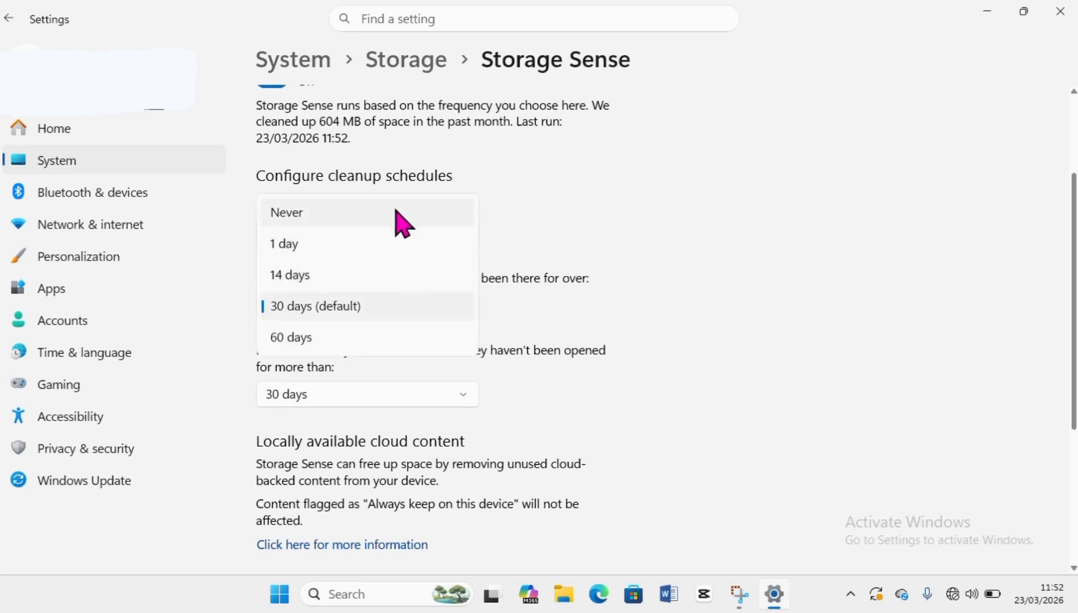
click(399, 276)
scroll(650, 390, down, 5)
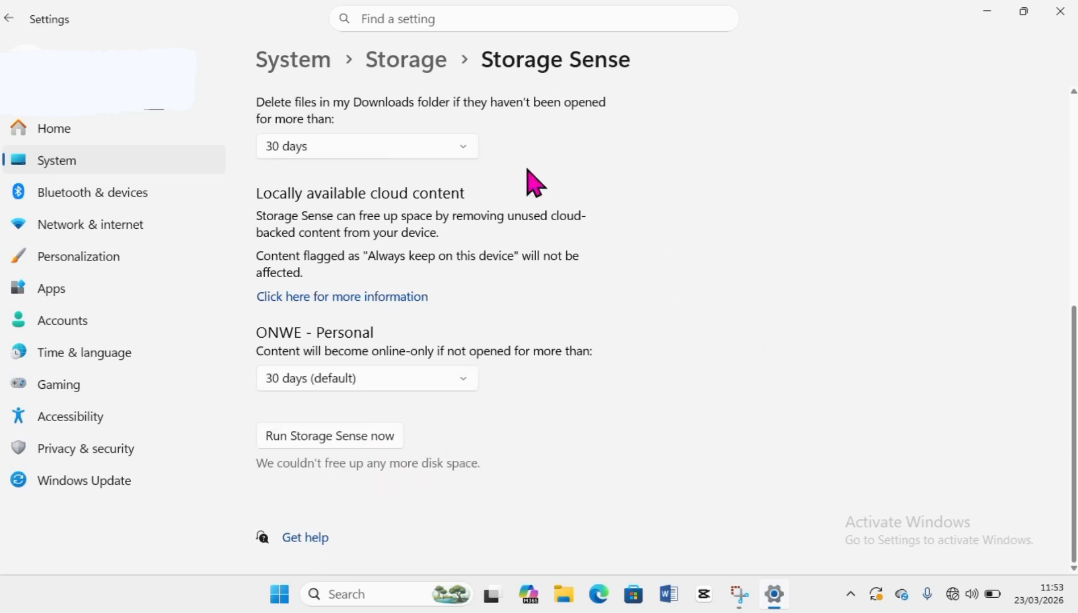
- Open the cleanup recommendations and check how much selecting Downloads or the Recycle Bin would clean up, leaving both unselected
click(10, 18)
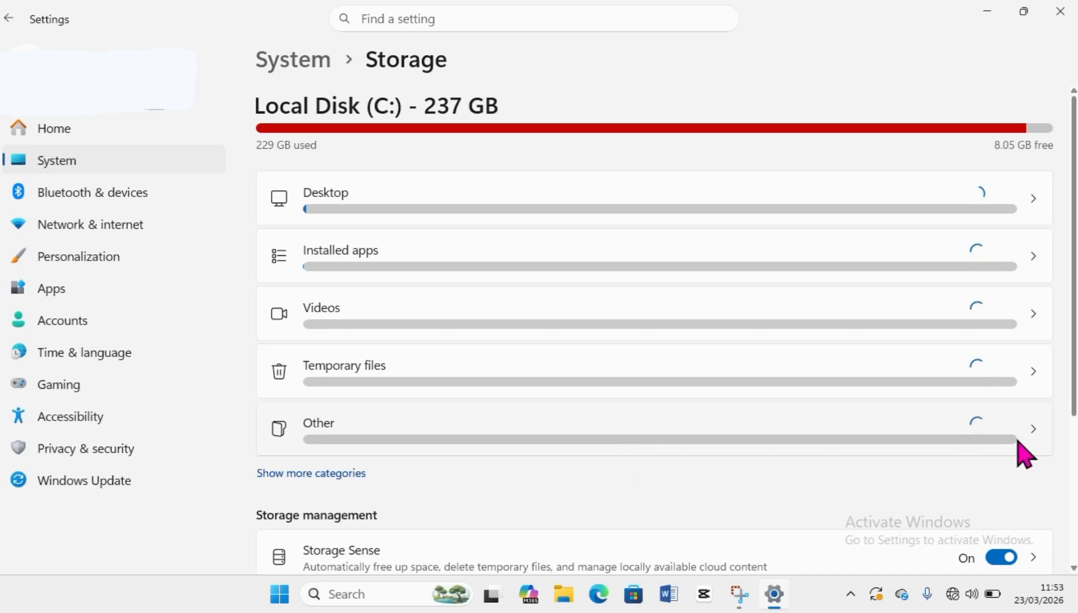
scroll(1074, 406, down, 4)
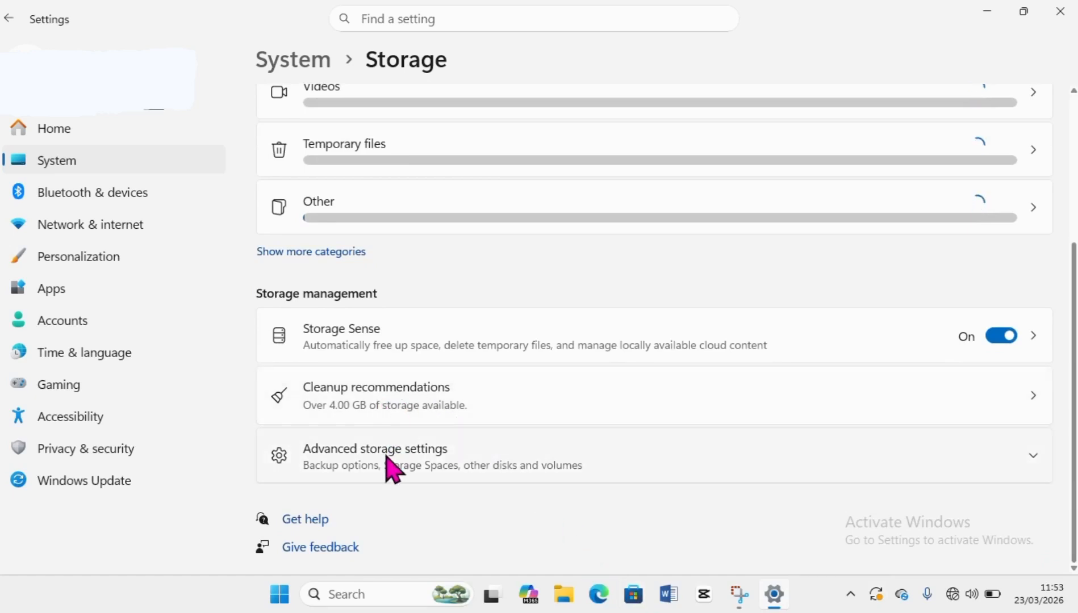
click(407, 408)
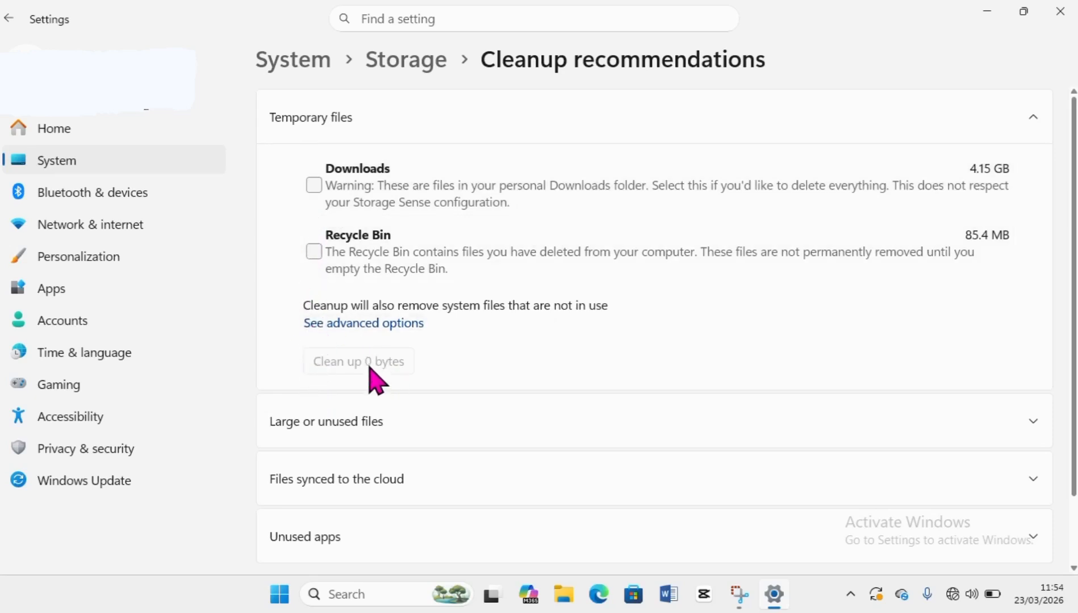
click(314, 186)
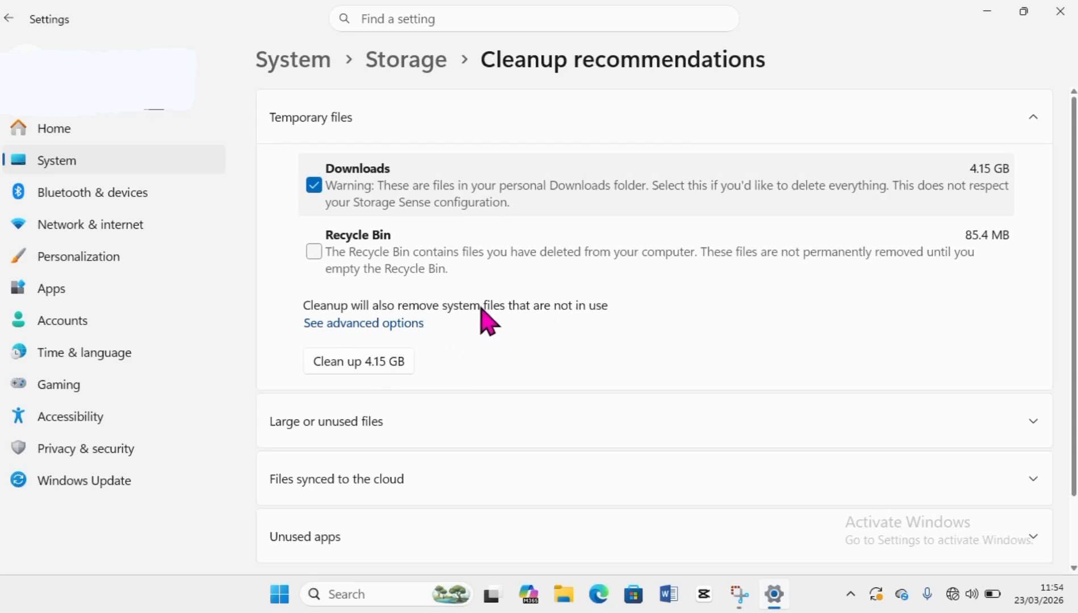
click(313, 199)
click(314, 252)
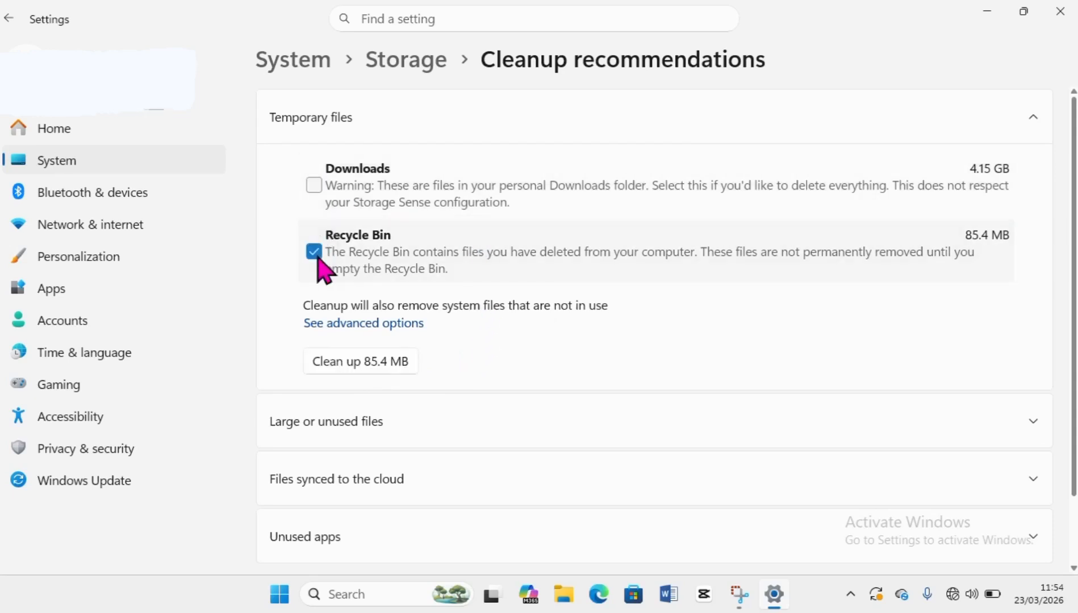
click(314, 253)
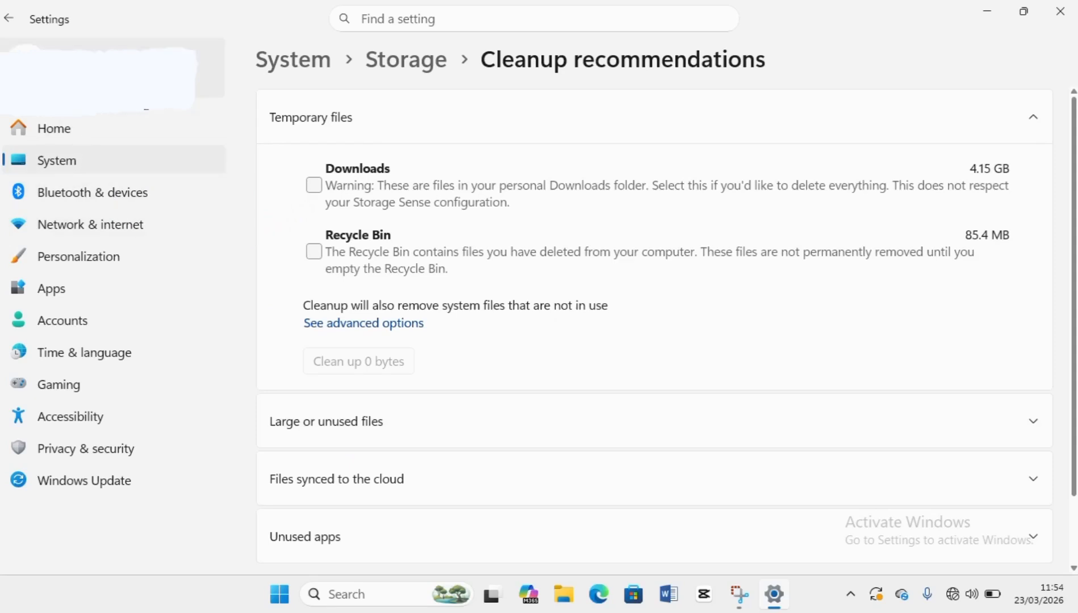
- Return to the Storage overview and expand the advanced storage settings under Storage management
click(11, 17)
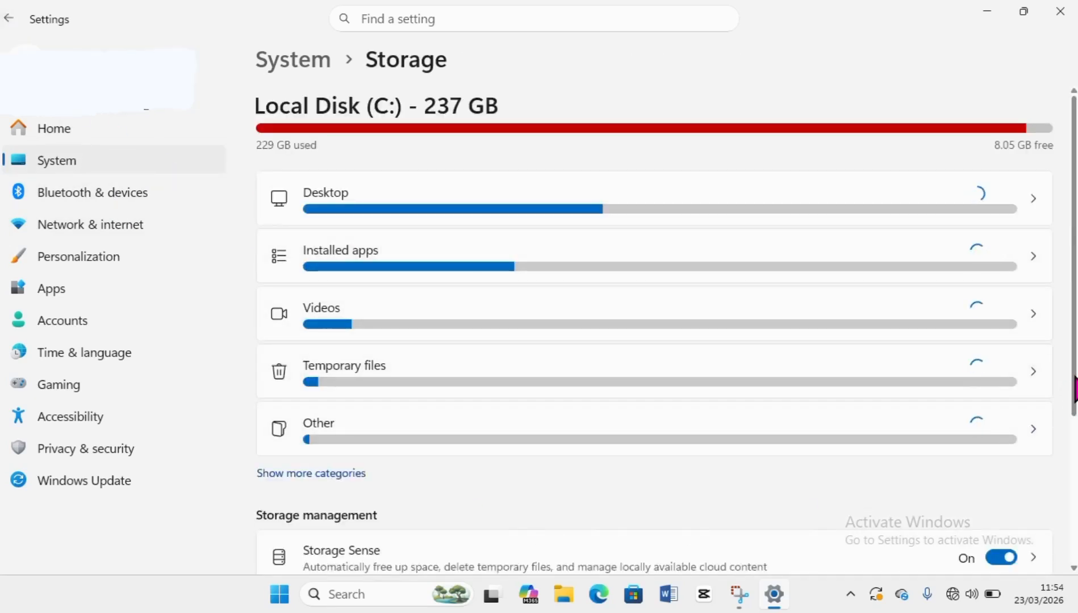
scroll(1070, 392, down, 4)
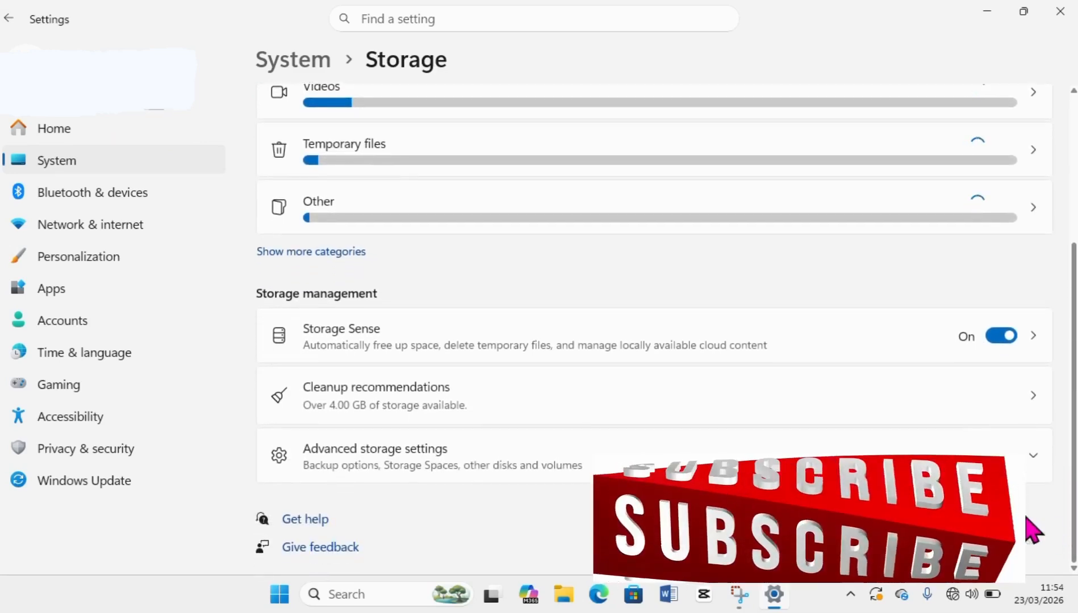
click(386, 458)
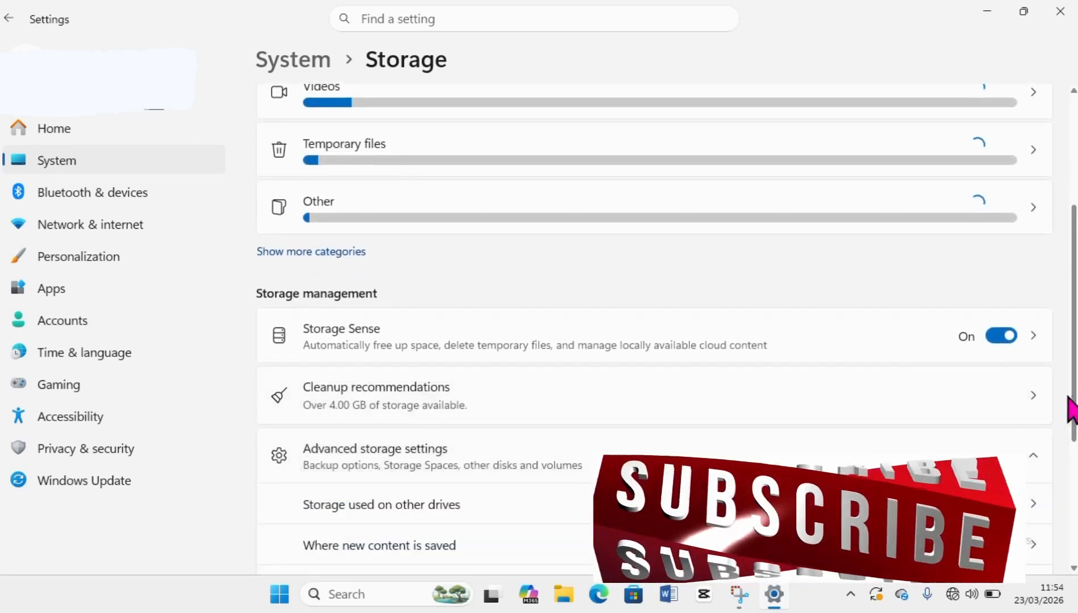